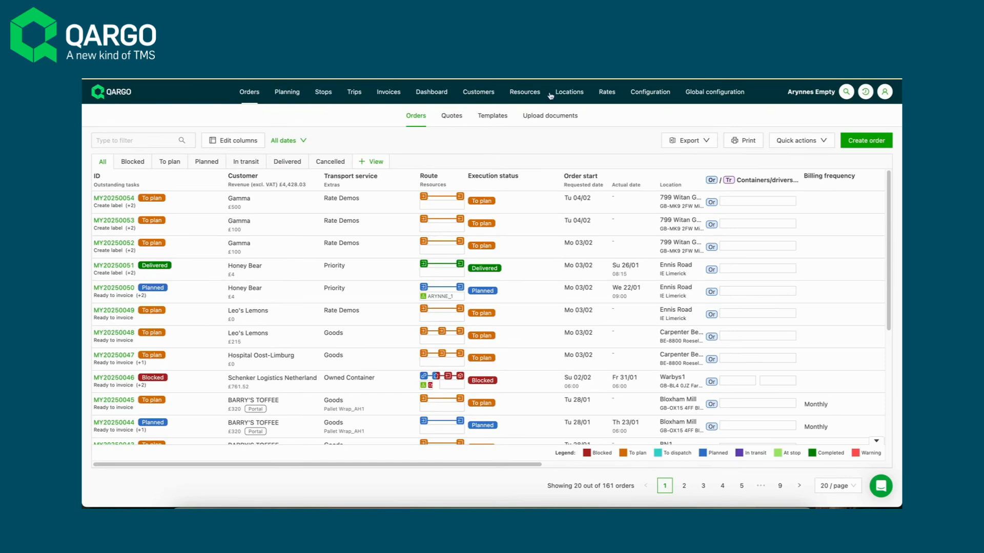
Step: Open the customer rate cards under Rates and expand the price lists of the Rate Demos transport service
click(607, 94)
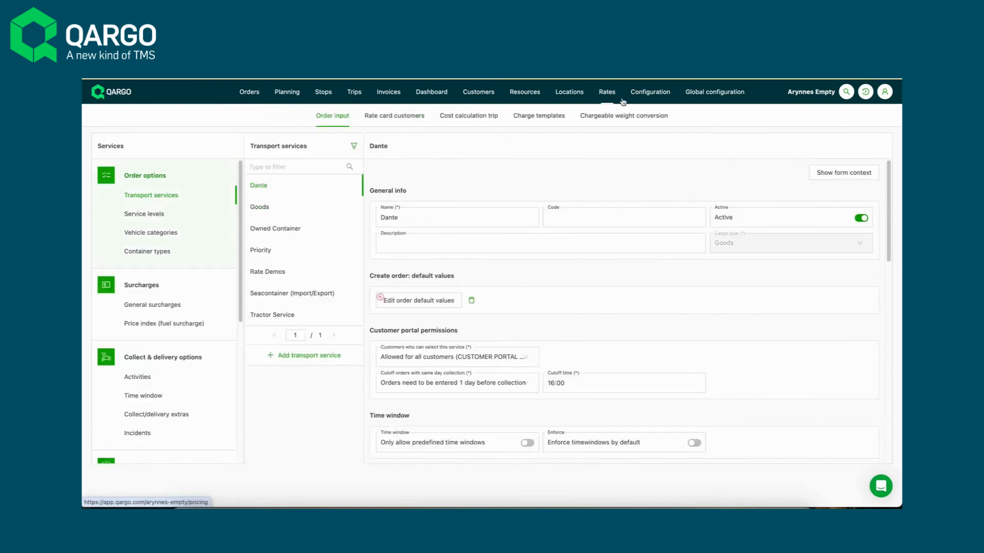
click(393, 120)
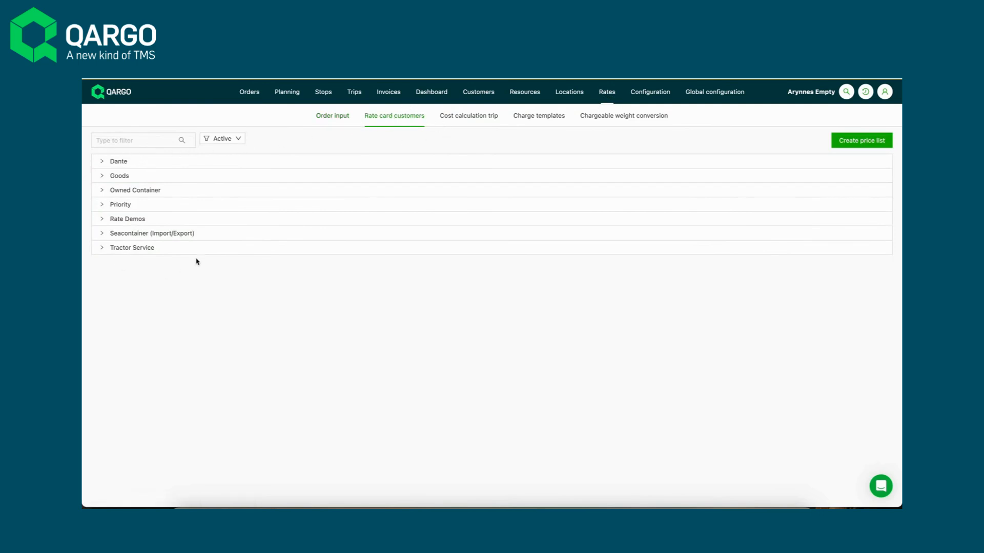
click(114, 218)
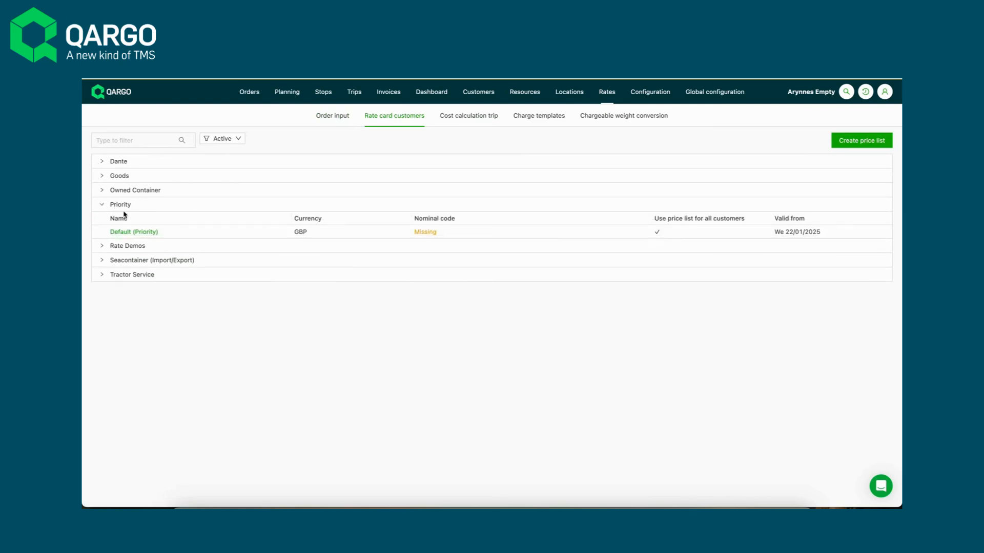
click(122, 218)
click(121, 218)
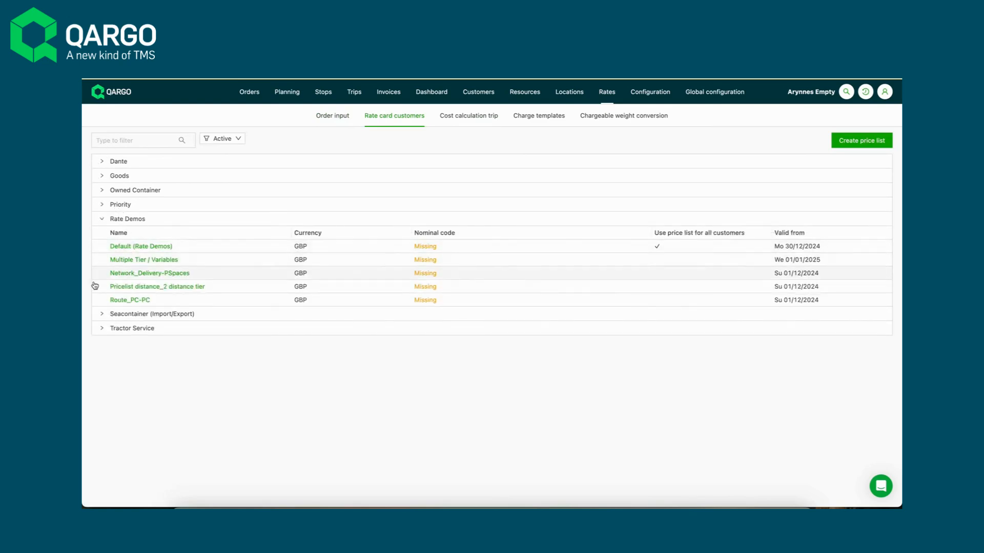
Step: View the Fixed Price by Order price list under Owned Container and return to the customer rate cards
click(121, 192)
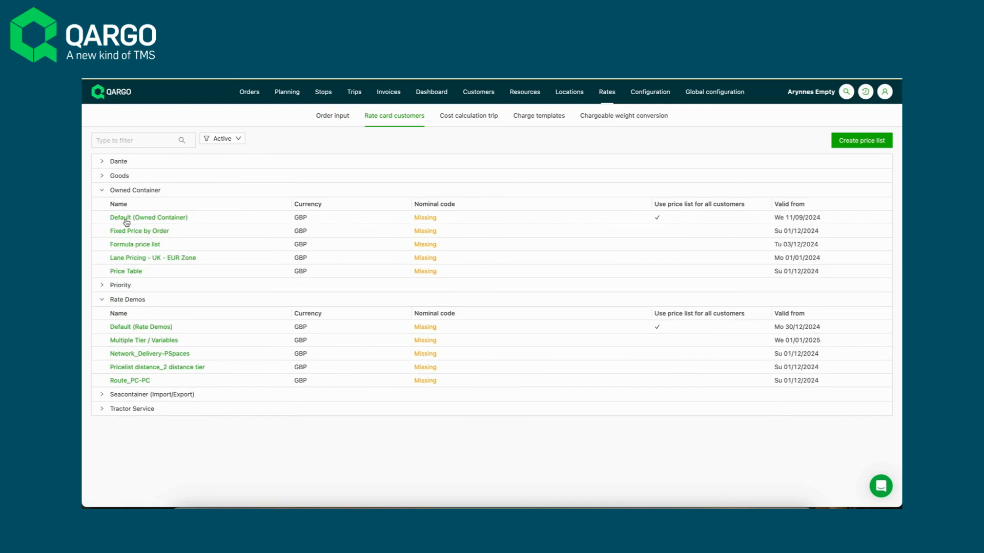
click(126, 229)
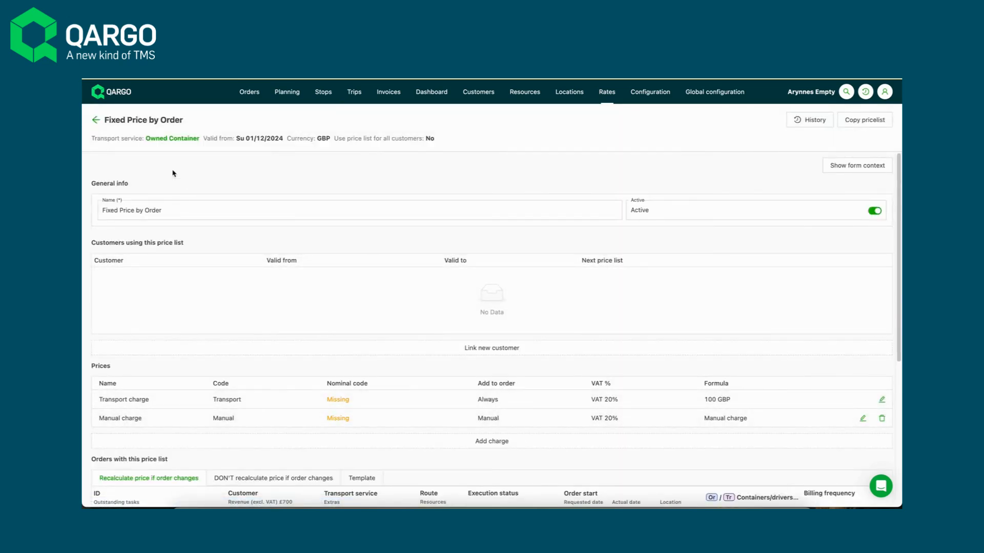
click(97, 121)
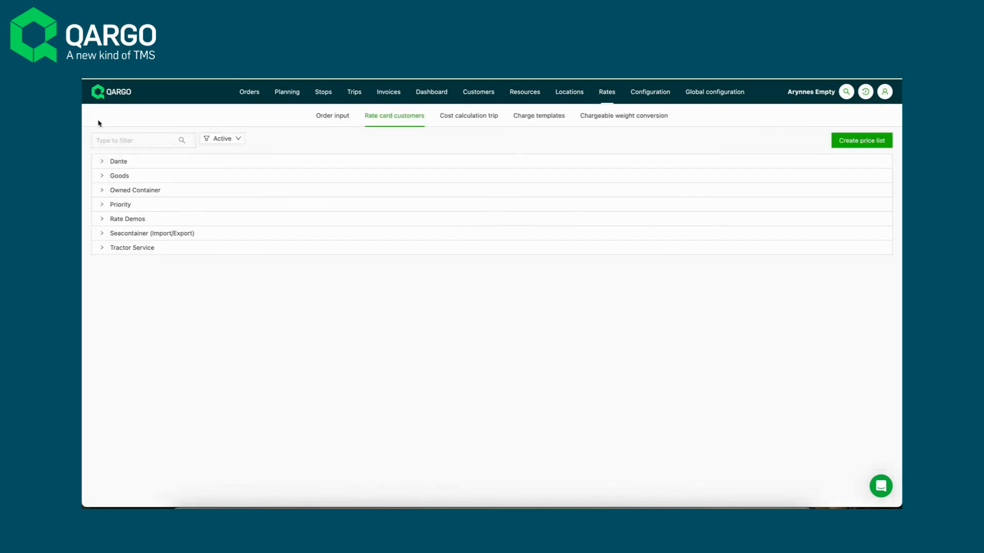
Step: Start a new price list for the Rate Demos transport service and name it "Network template_delivery-space"
click(867, 143)
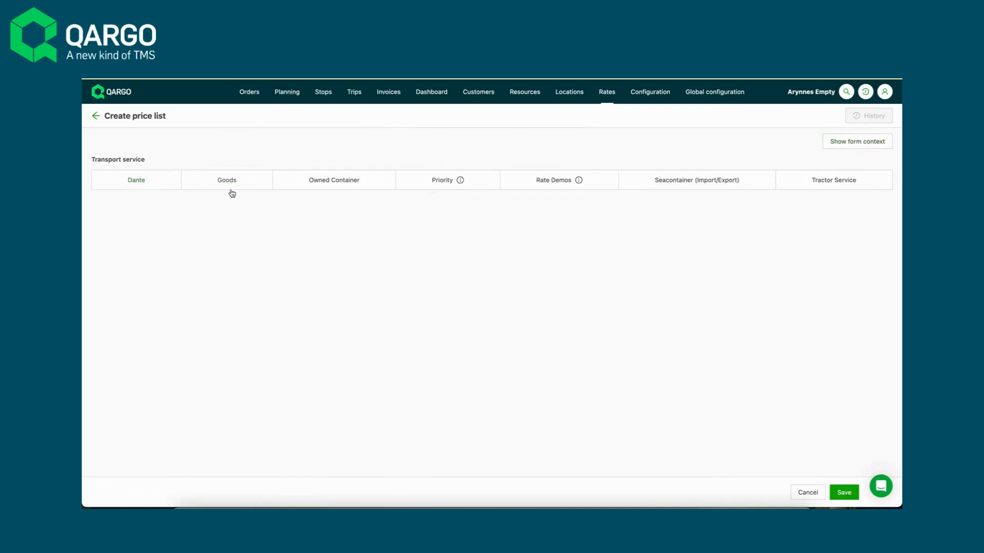
click(552, 189)
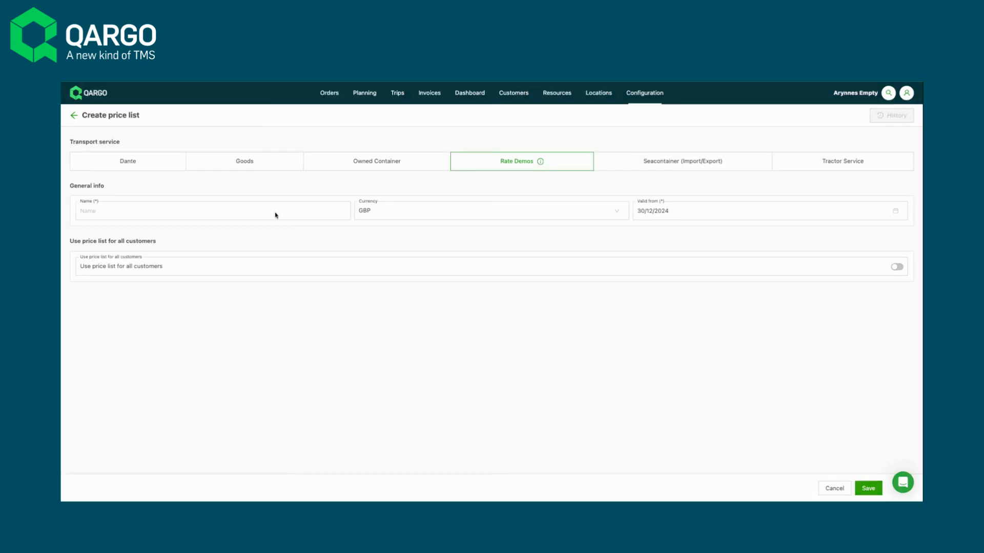
click(96, 211)
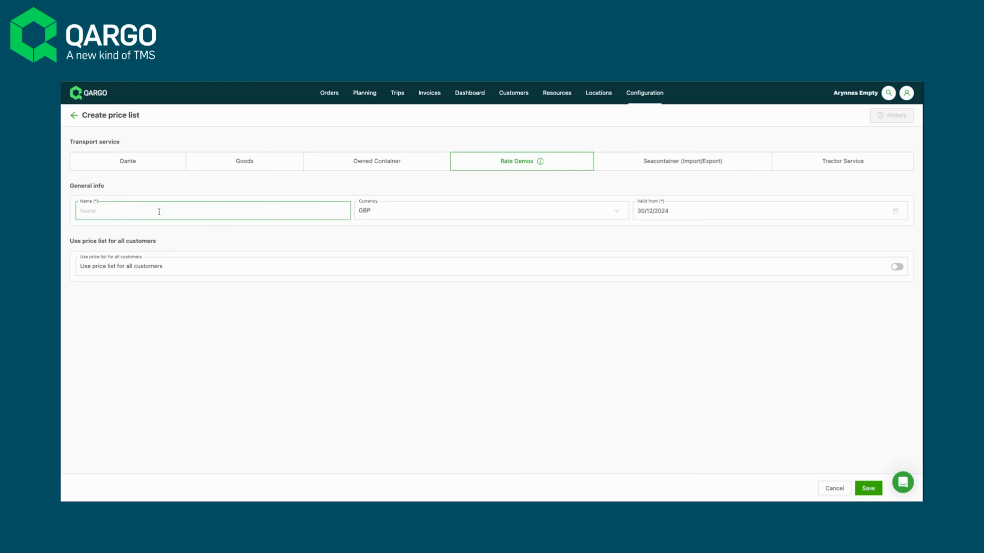
text(Network template_delivery-)
text(space)
click(416, 234)
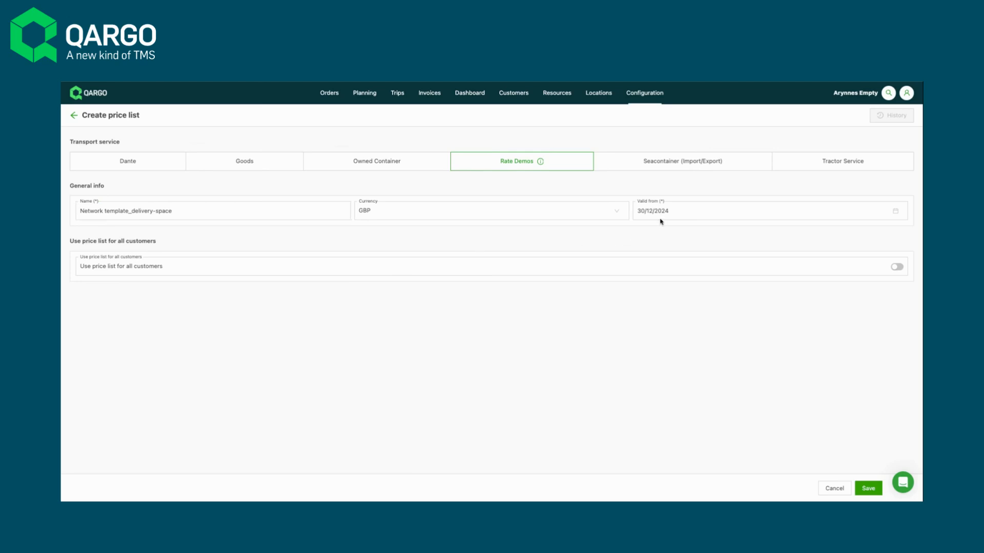
Step: Set the new price list's valid-from date to 01/12/2024 and save it
click(679, 212)
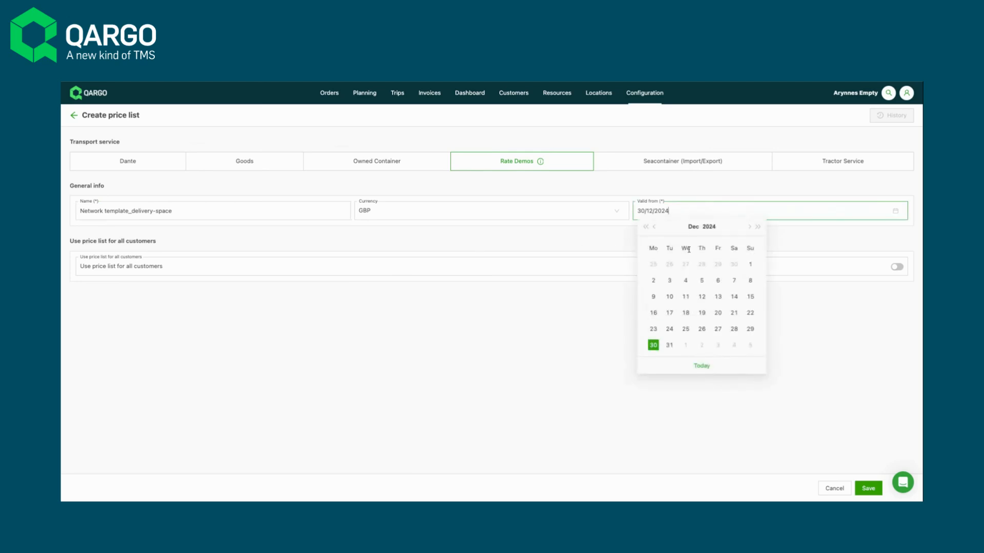
click(751, 265)
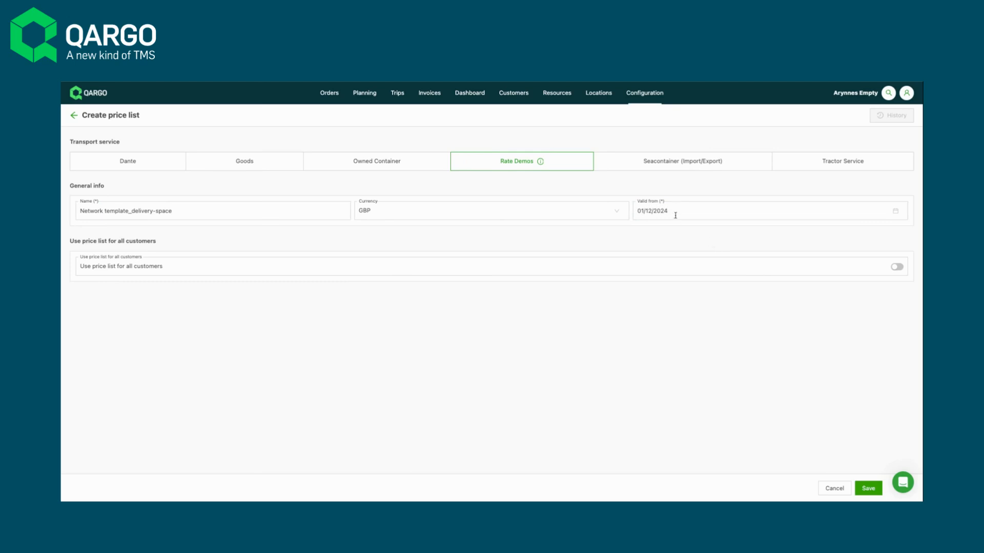
key(Tab)
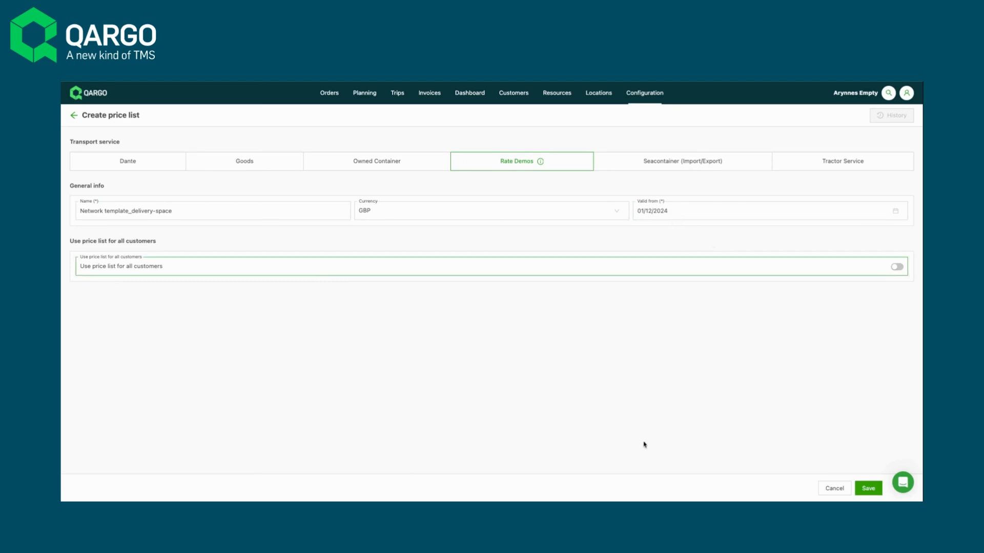
click(869, 491)
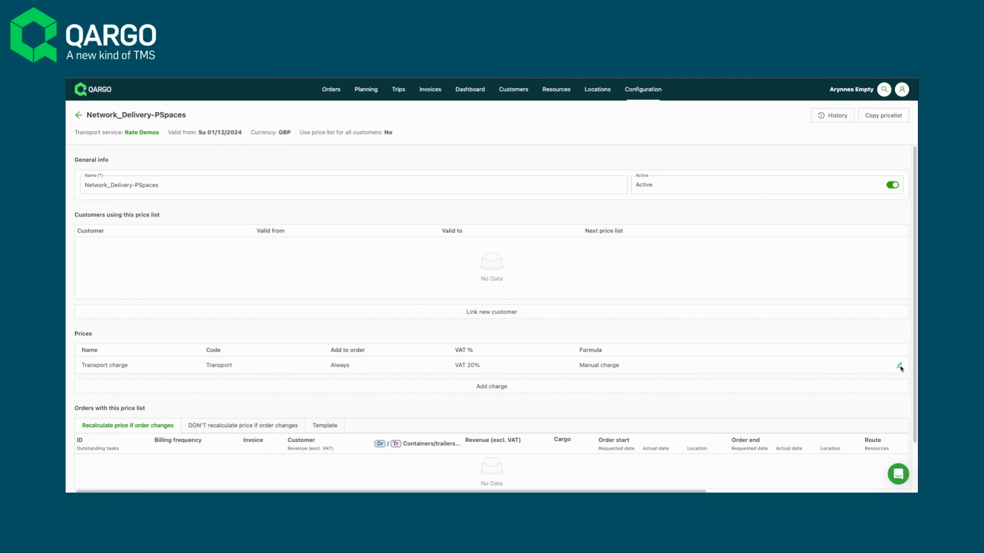
Step: Edit the price list's Transport charge and set its validity to start on 01/12/2024
click(900, 367)
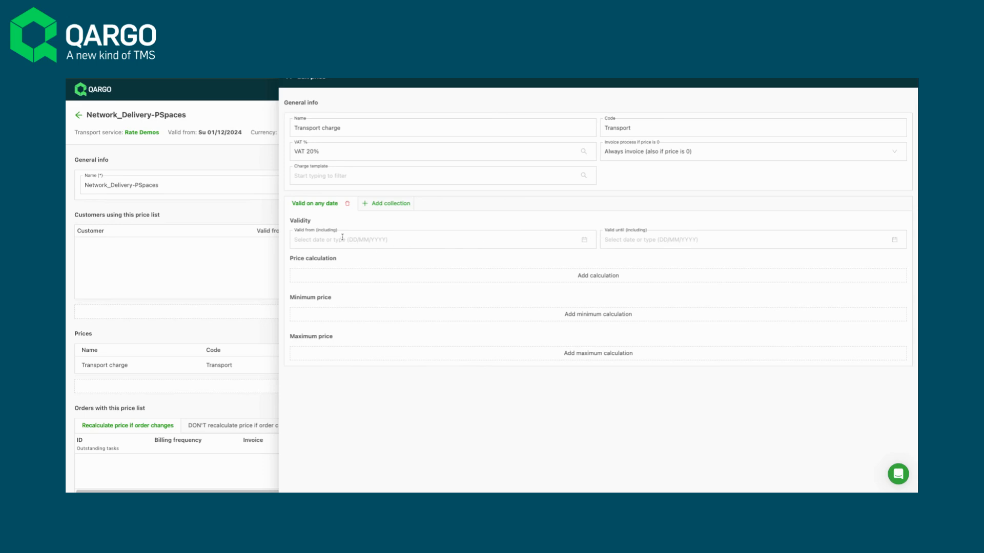
drag(338, 233, 296, 233)
click(387, 205)
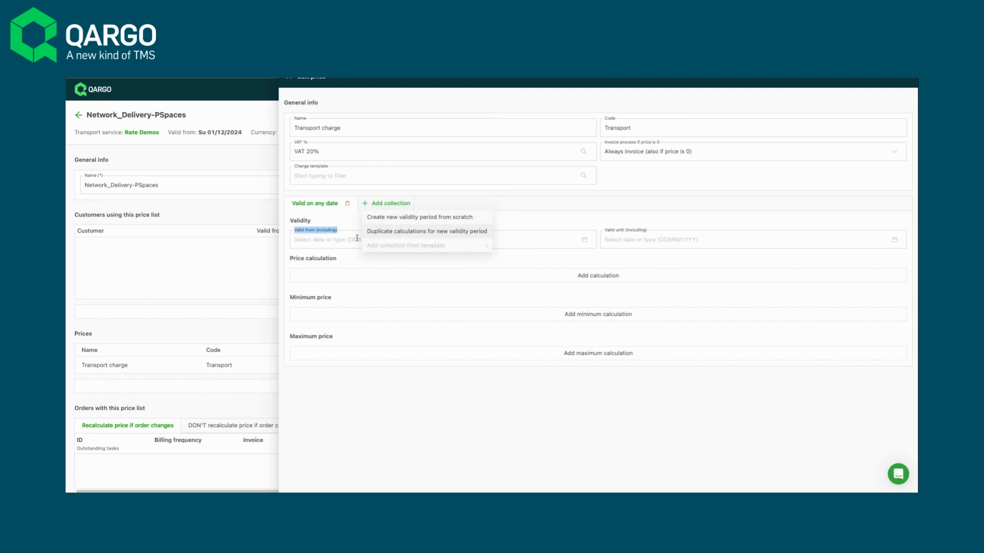
click(335, 244)
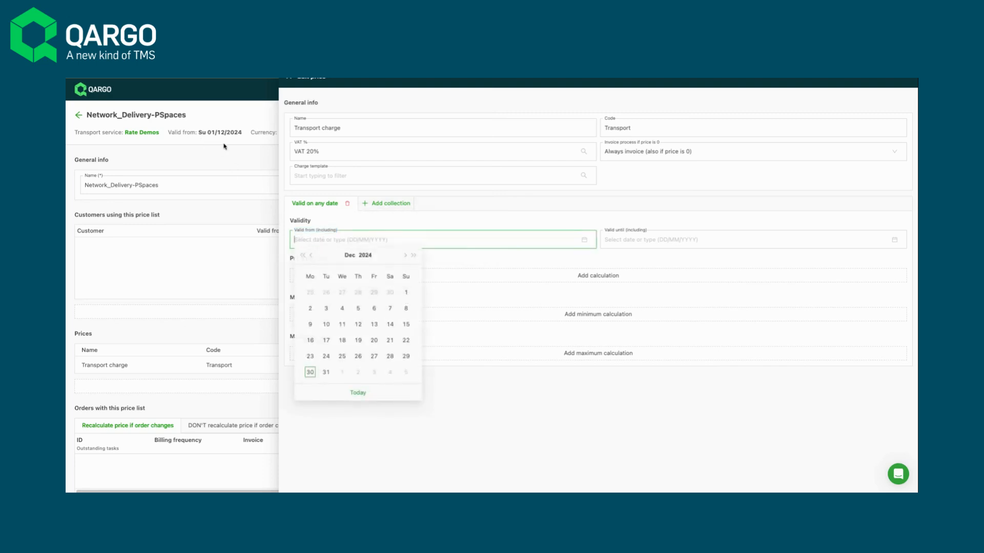
click(406, 292)
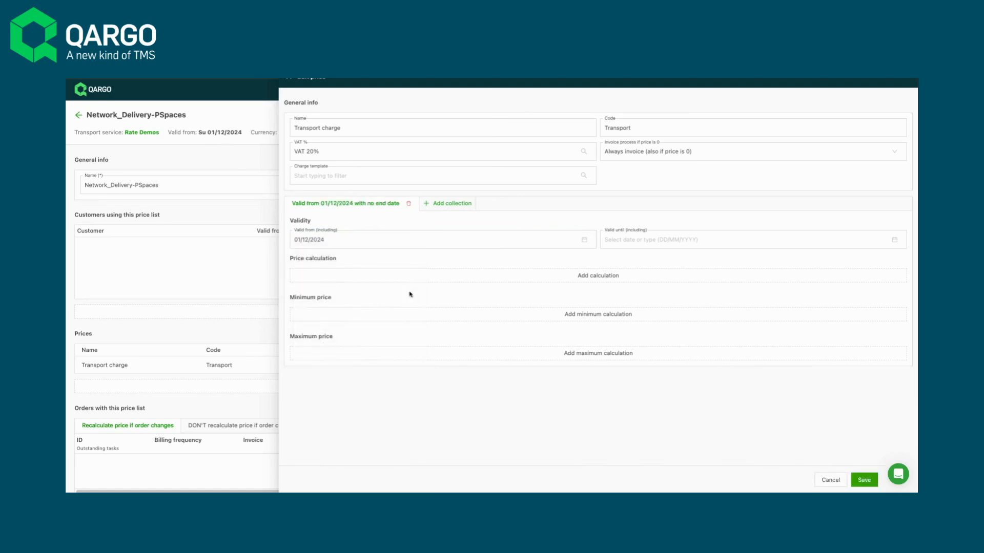
Step: Add a price calculation to the Transport charge using the Price table method with Fixed amount as its result
click(605, 279)
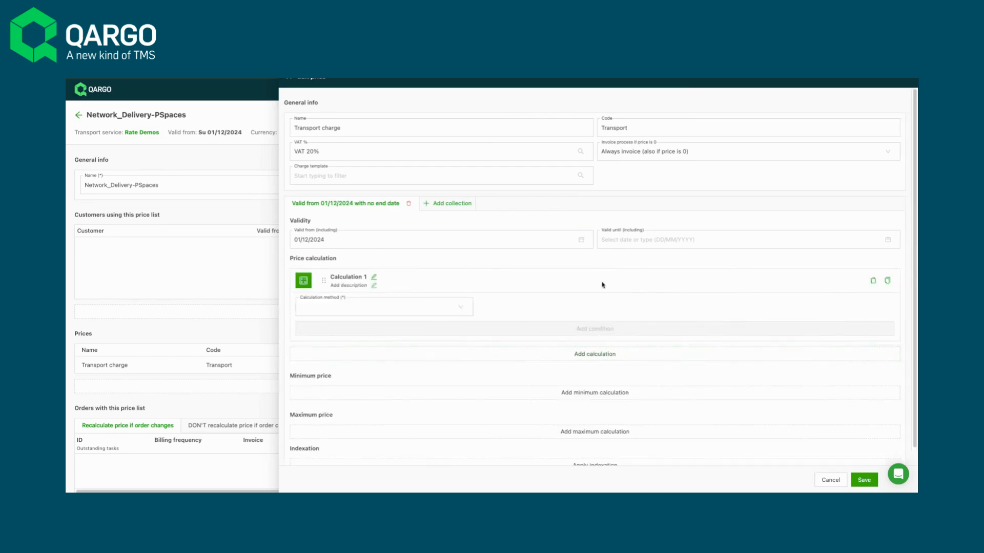
click(466, 313)
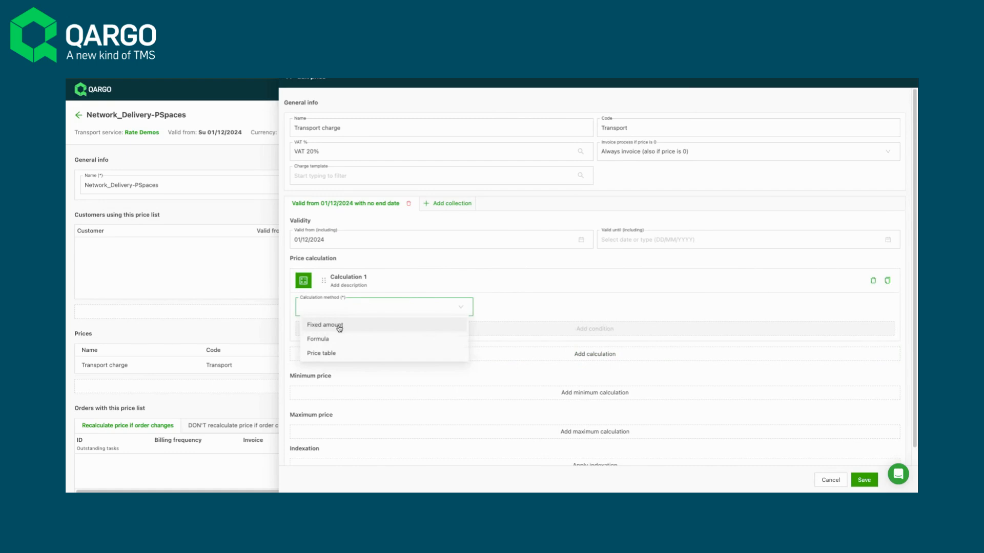
click(313, 355)
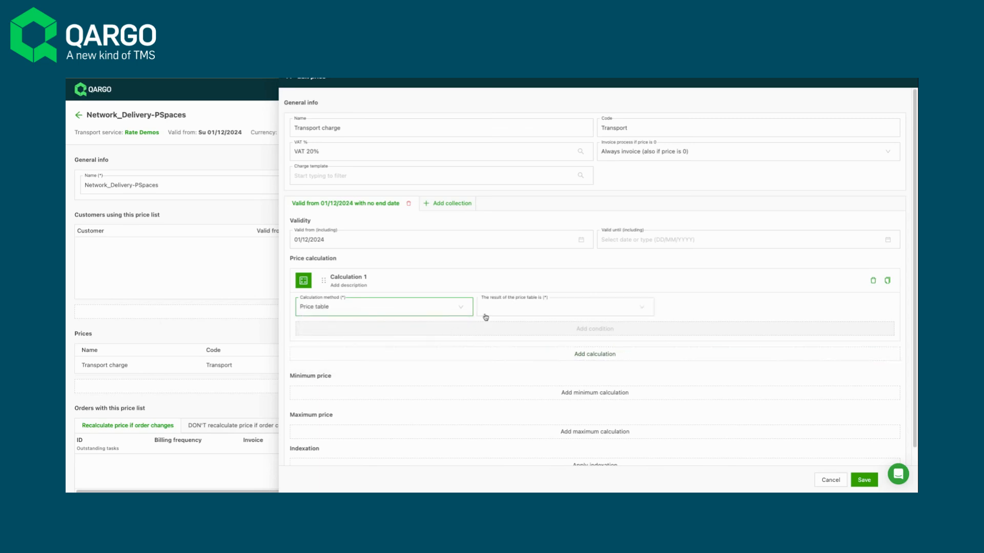
click(644, 308)
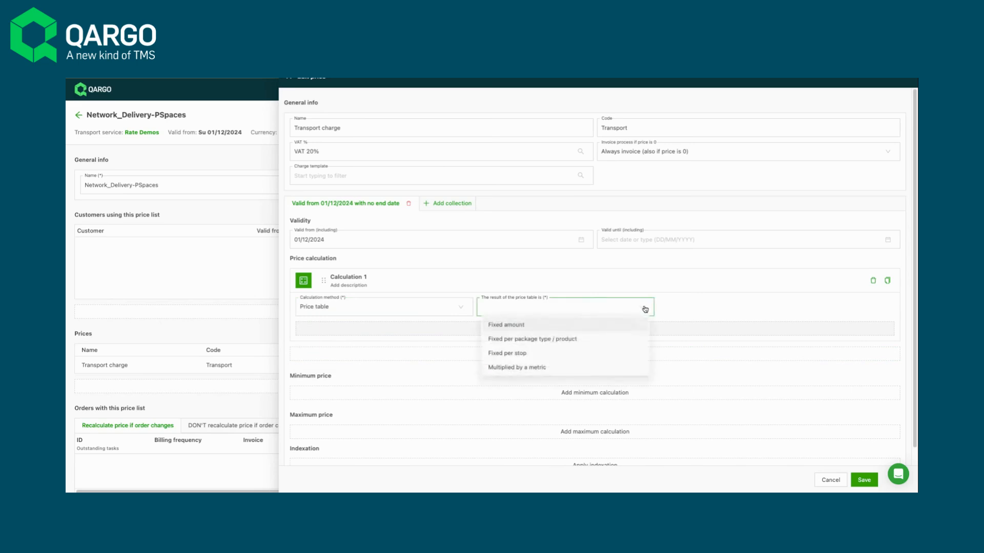
click(518, 327)
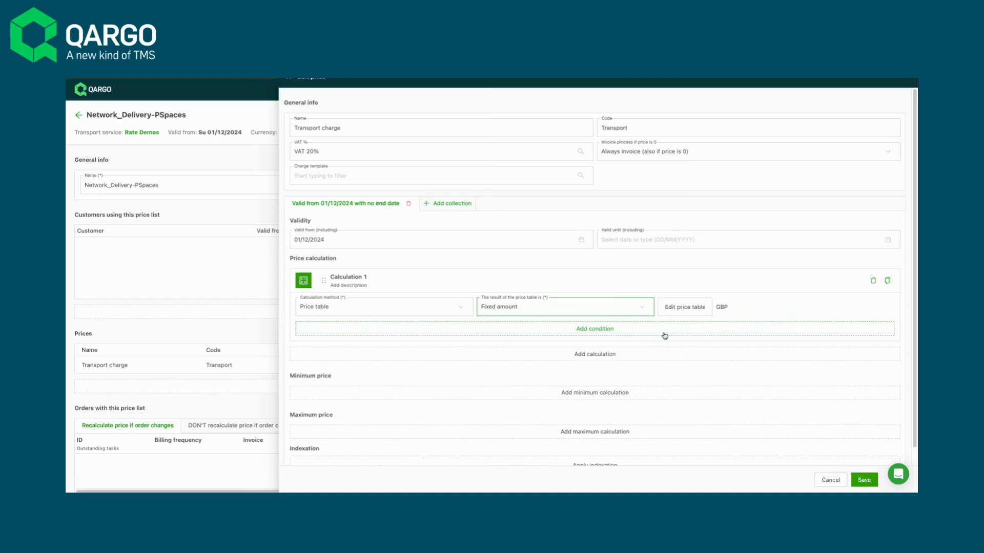
Step: Edit the price table and set Column 1's metric to Route / Stops / Postcode area + country / Prefix (UK, NL)
click(691, 314)
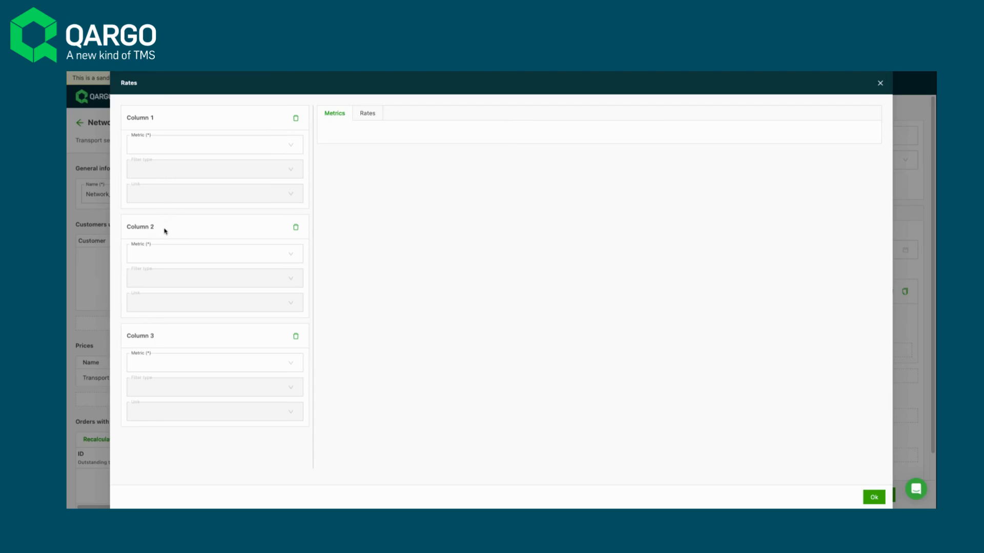
click(171, 147)
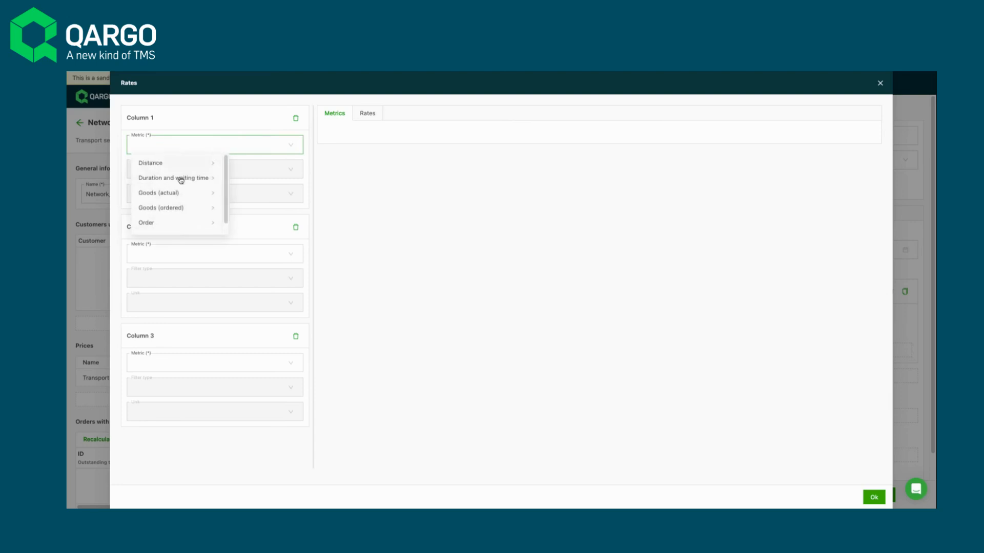
scroll(226, 167, down, 1)
click(188, 226)
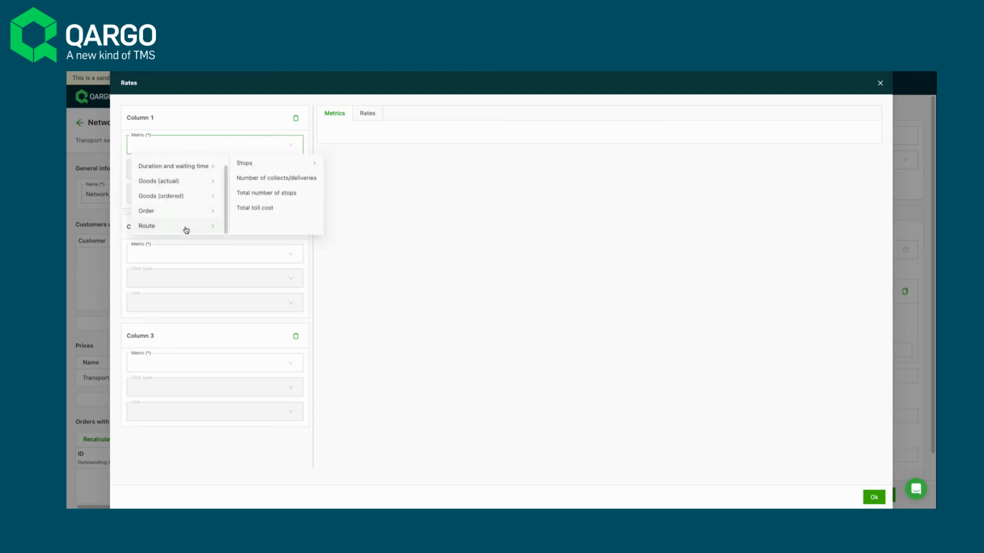
click(250, 167)
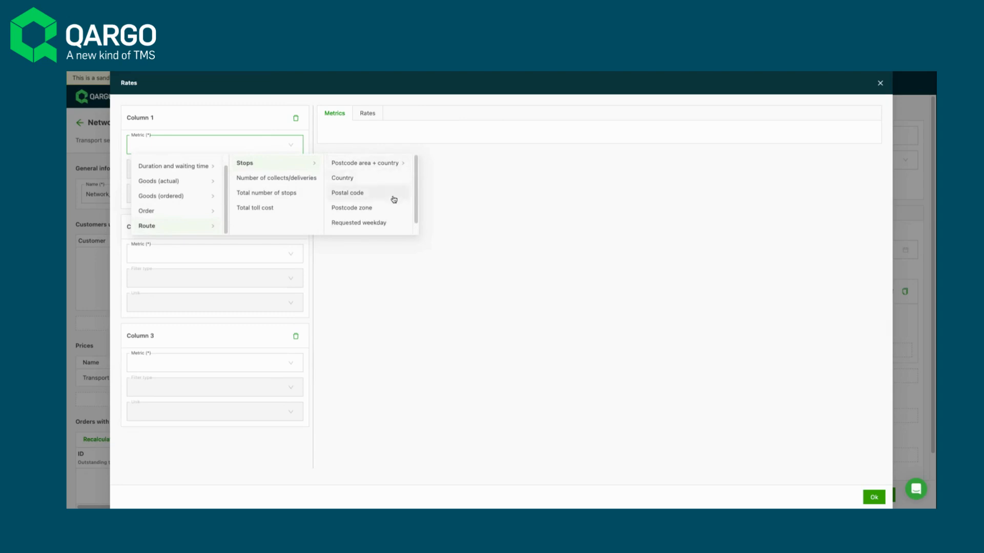
click(395, 167)
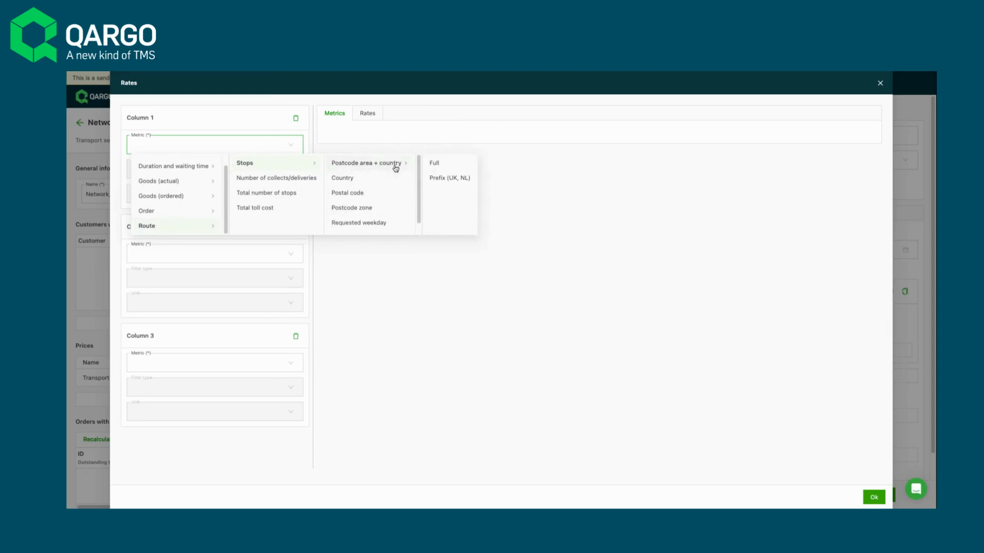
click(438, 179)
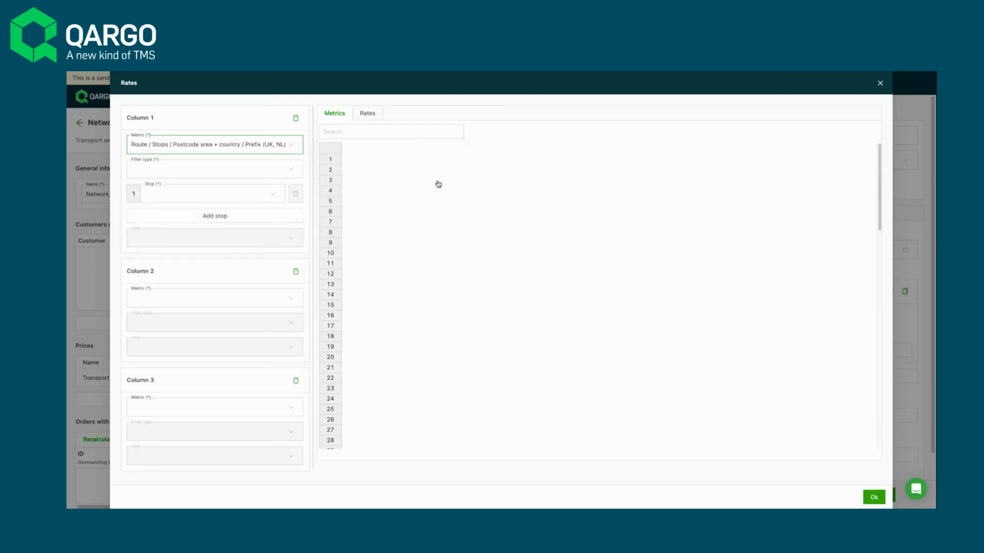
Step: Set Column 1's filter type to Starts with and its stop to Last delivery
click(291, 173)
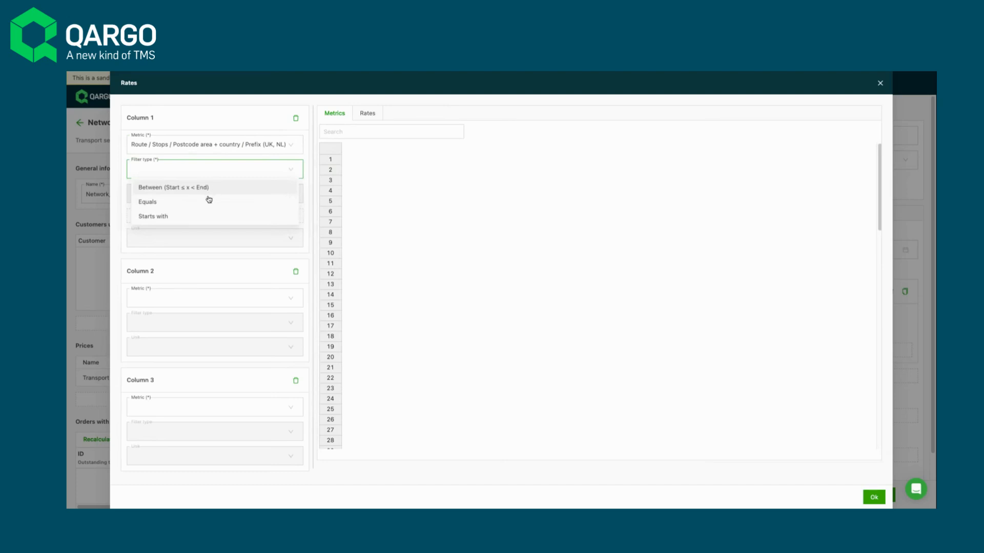
click(148, 218)
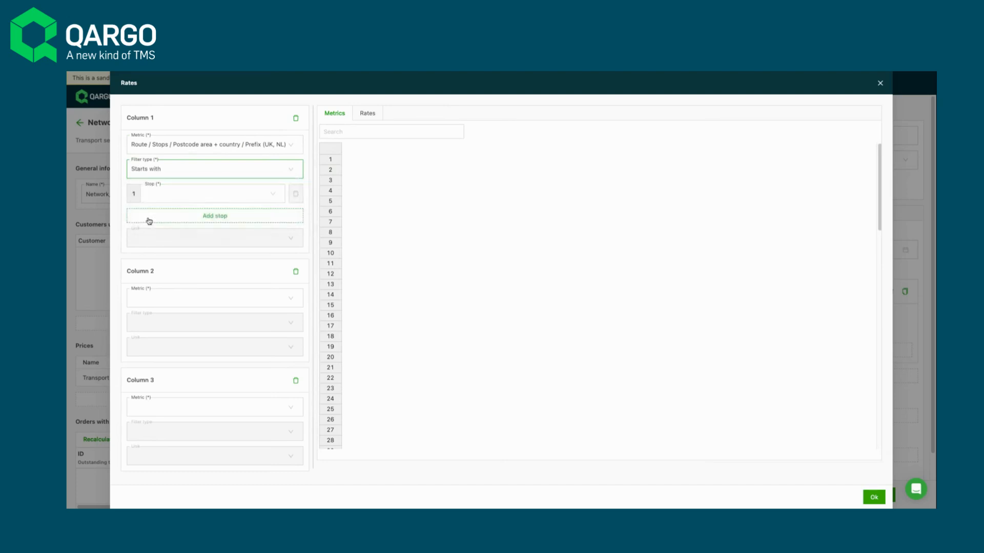
click(169, 200)
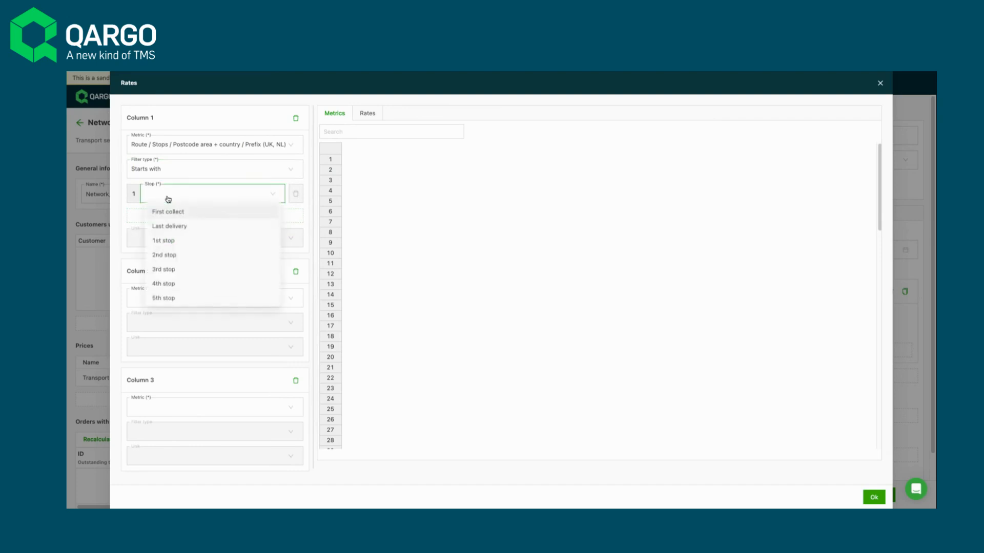
click(160, 231)
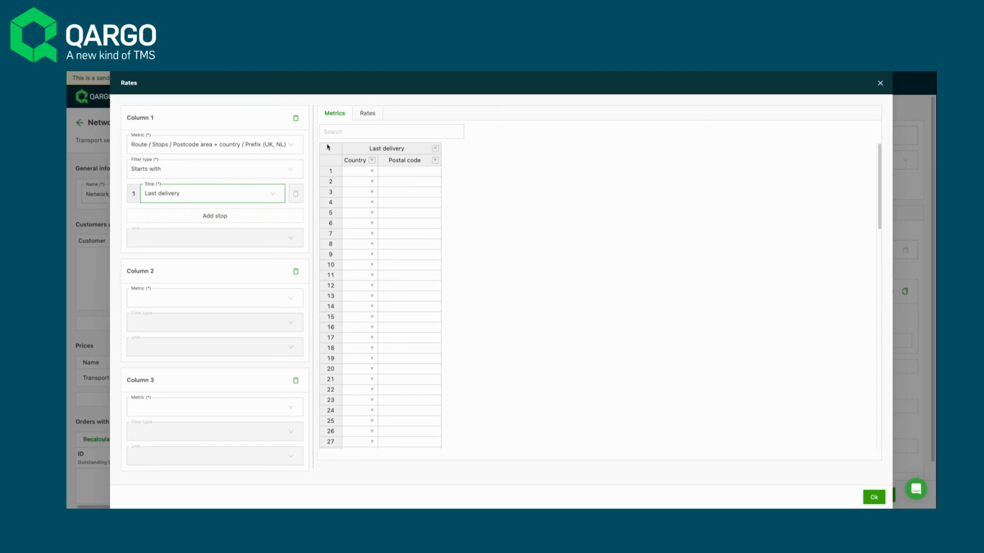
Step: Enter country GB and postal code a in the first Last delivery row of the metrics table
click(364, 174)
click(371, 171)
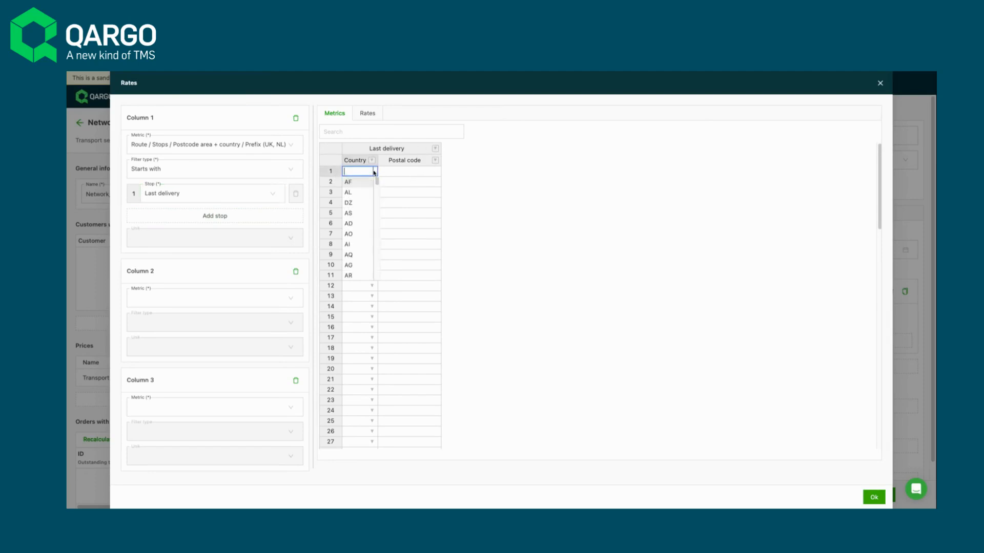
text(gb)
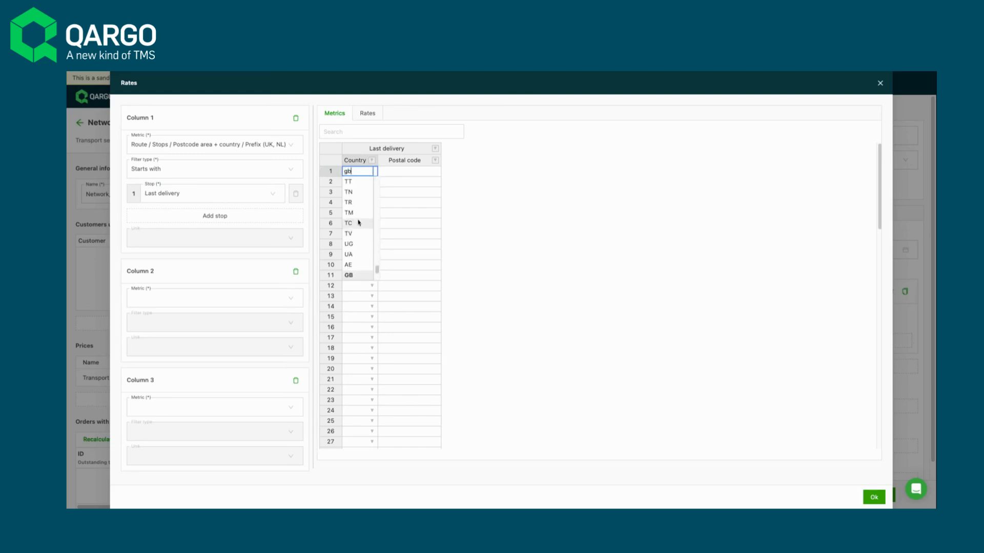
click(359, 275)
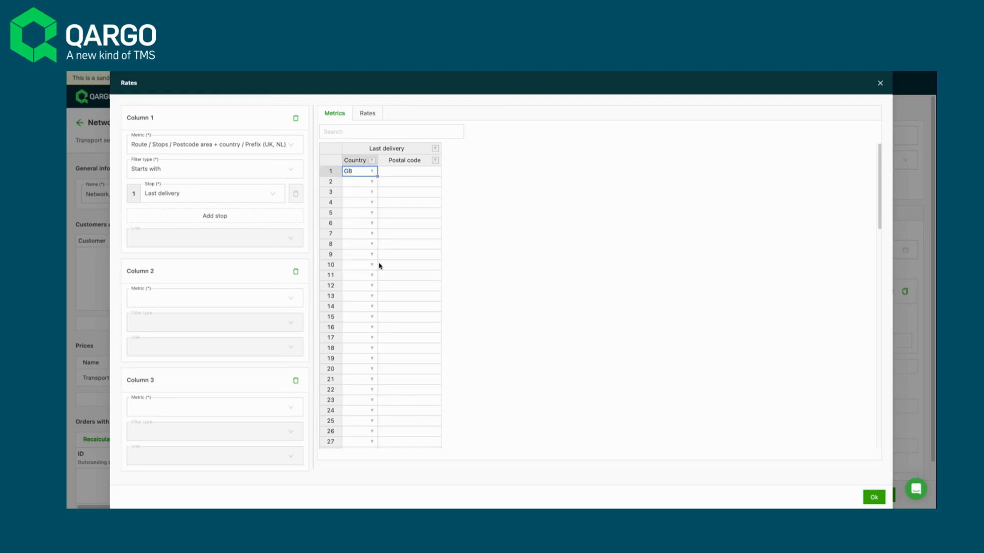
click(415, 172)
text(a)
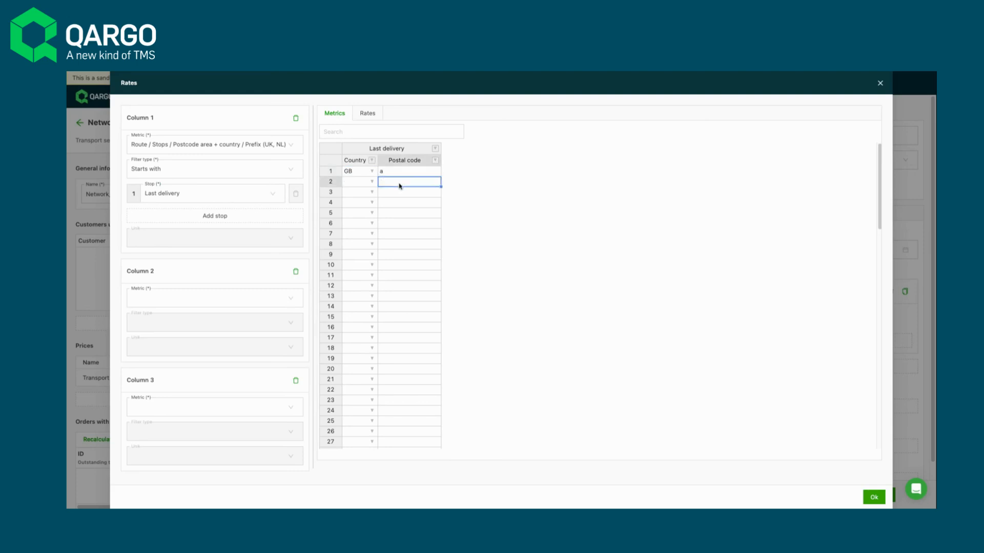
Step: Set Column 2's metric to Goods (ordered) / Total pallet spaces with the filter type Between (Start ≤ x < End)
click(223, 302)
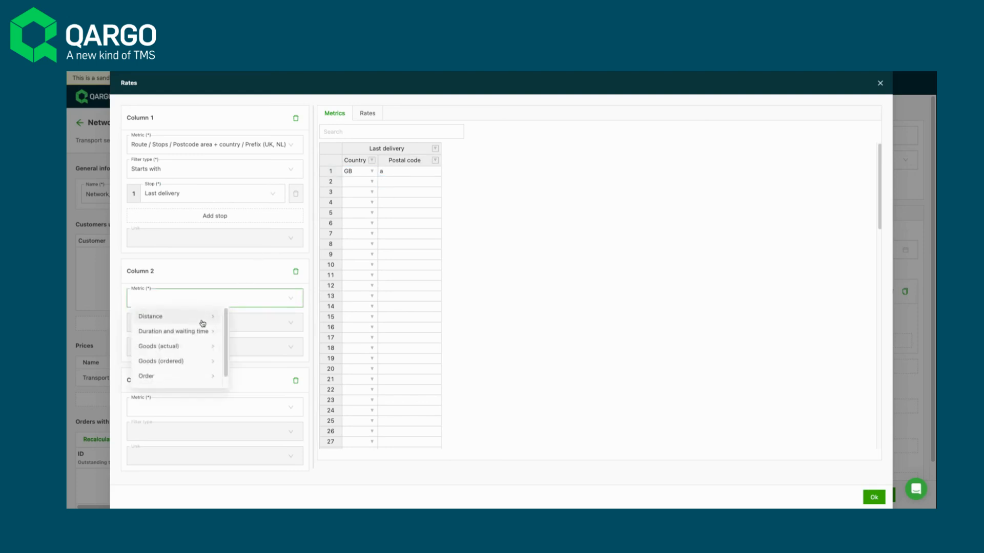
scroll(226, 323, down, 1)
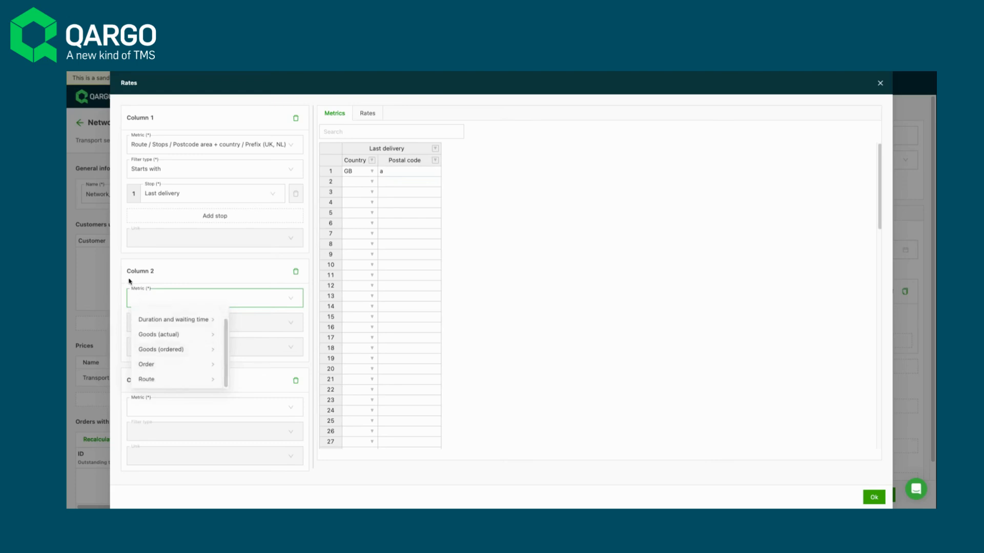
click(191, 353)
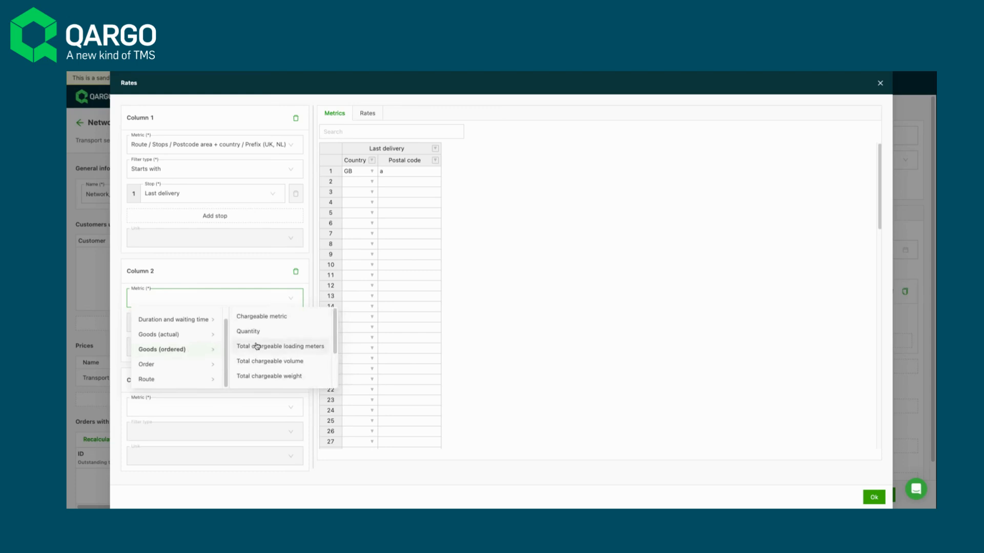
scroll(335, 333, down, 3)
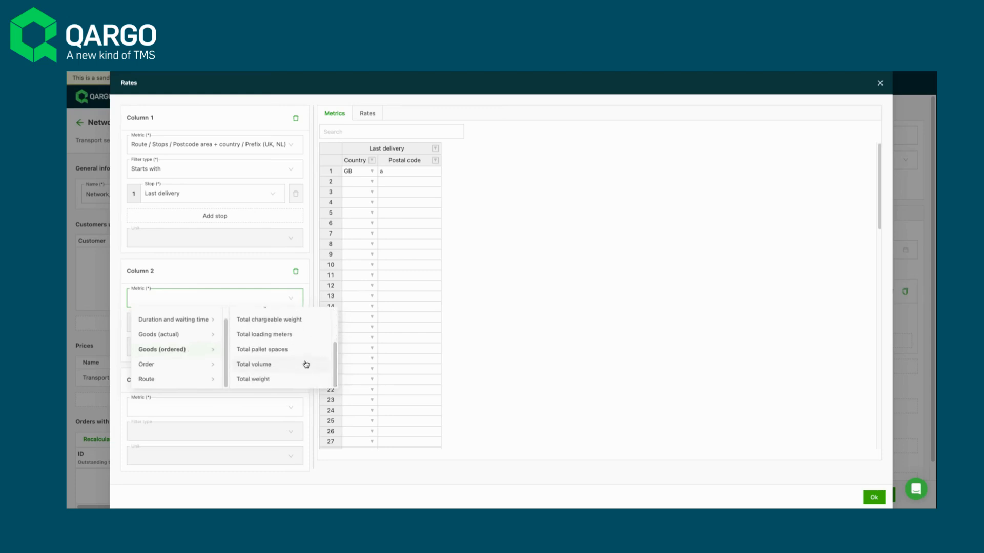
click(291, 354)
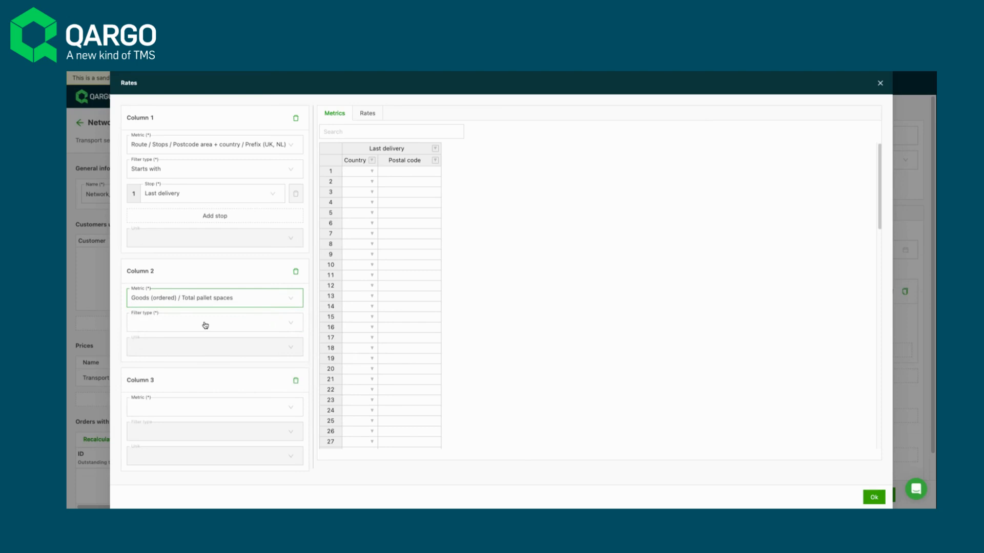
click(202, 324)
click(197, 341)
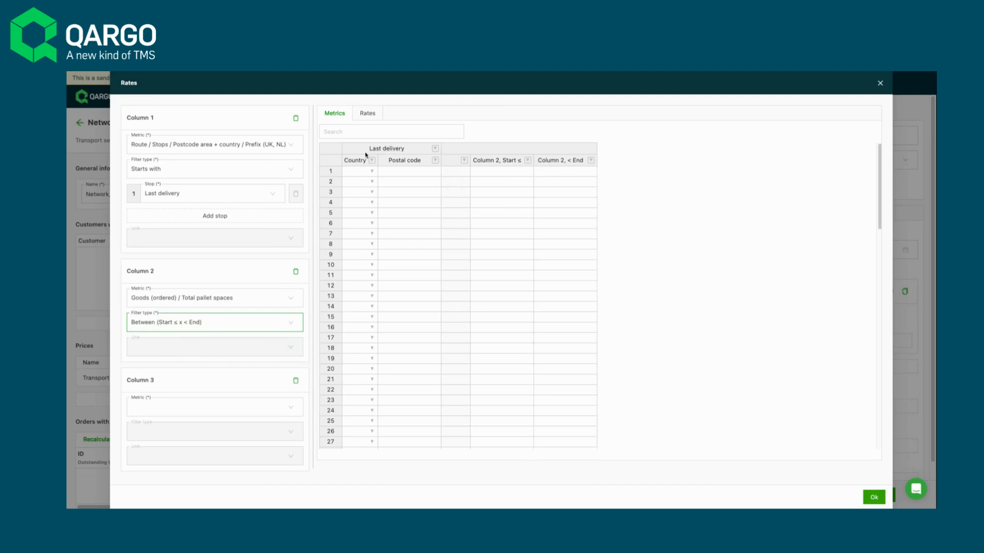
Step: List GB postal codes AB, AL, B, BL, M and ct as delivery rows, with pallet-space ranges 1–3, 3–5, 5–8 and 8–10
click(363, 176)
click(372, 171)
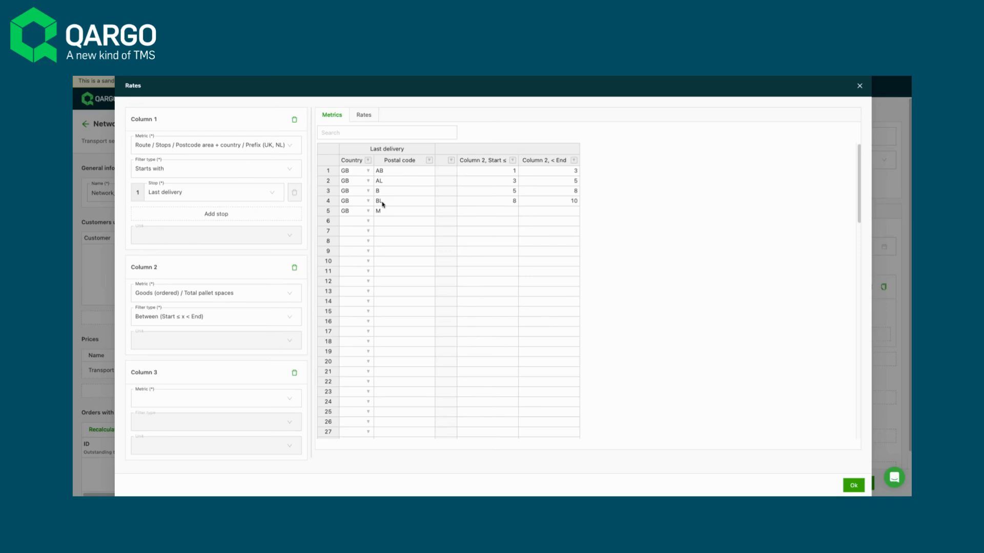
click(367, 222)
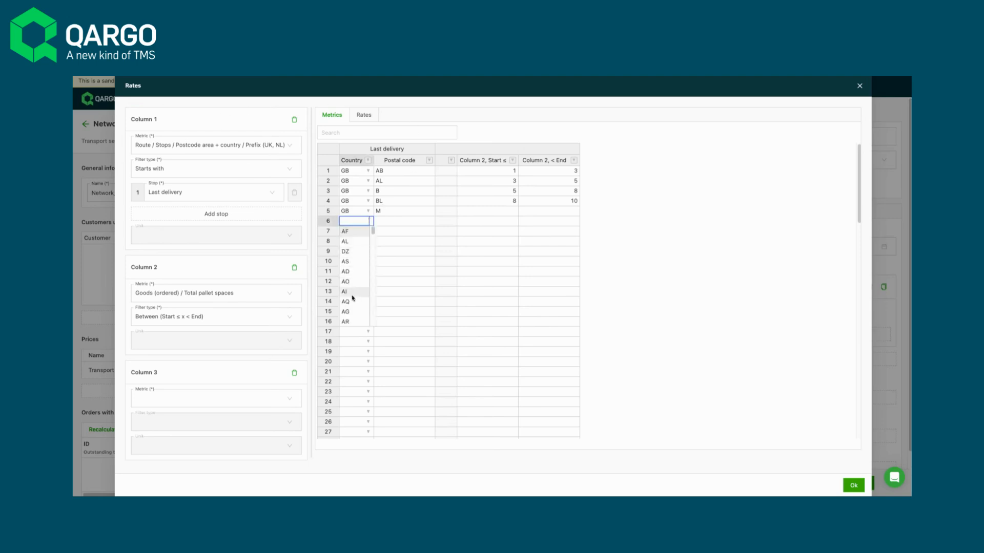
text(gb)
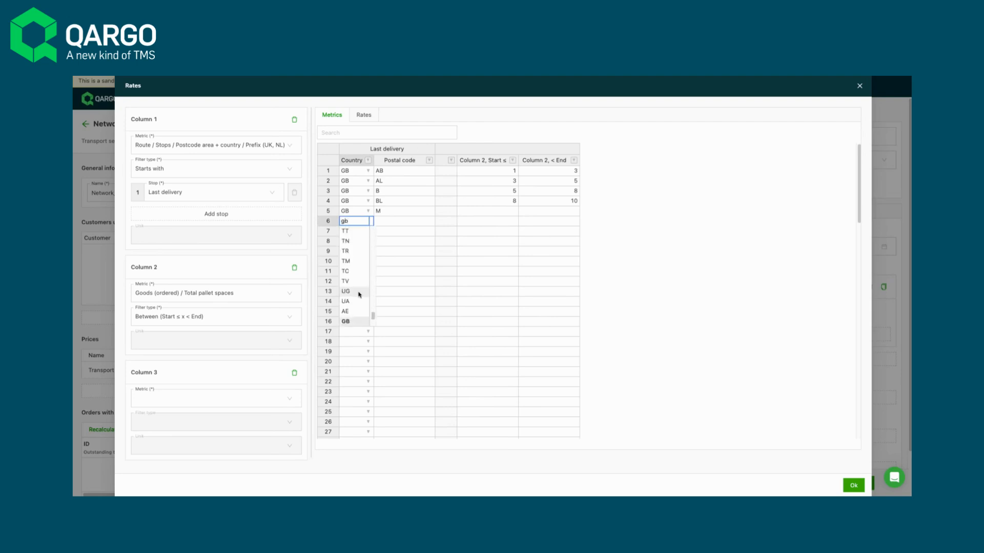
key(Tab)
text(ct)
key(Tab)
key(Tab)
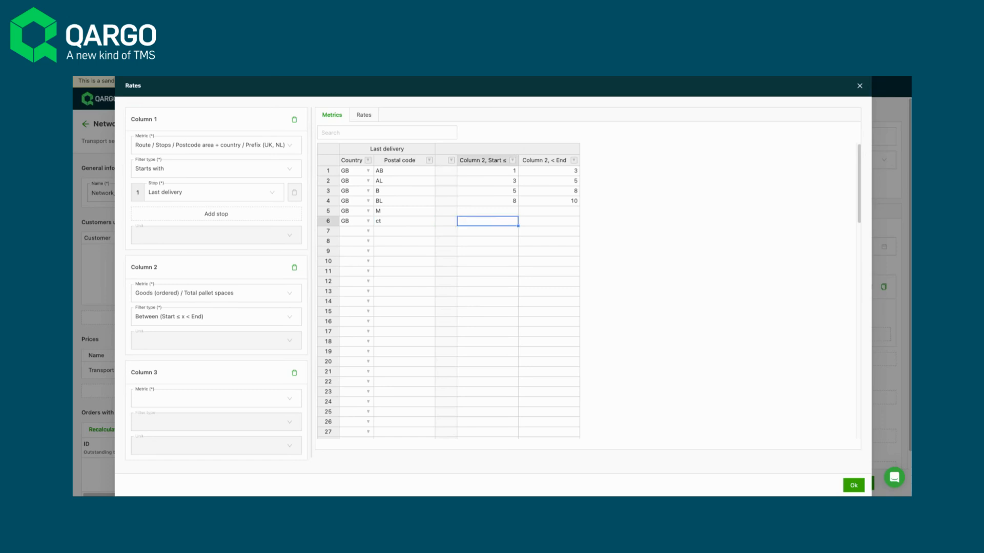
Step: Add a fifth pallet-space range starting at 10 and ending at 15
click(490, 214)
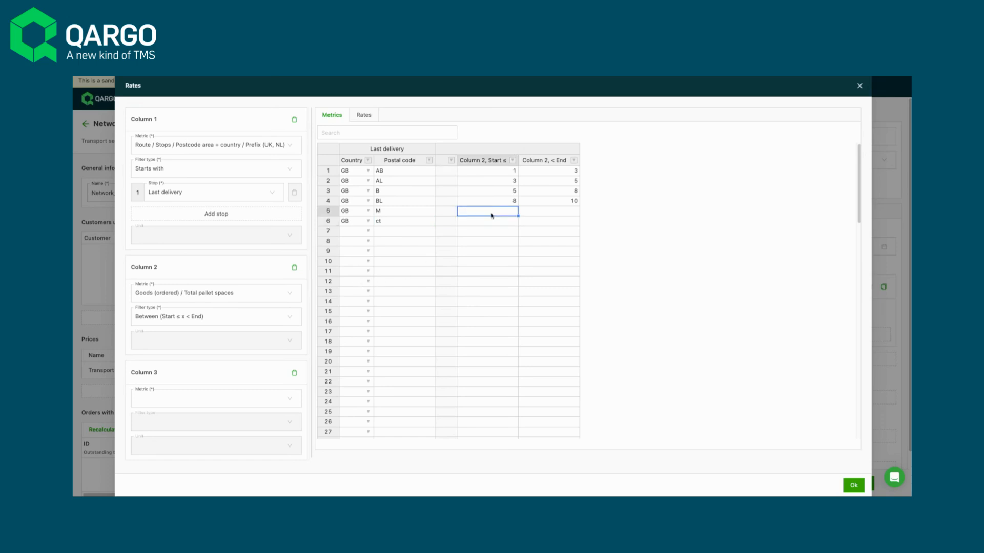
text(10)
key(Tab)
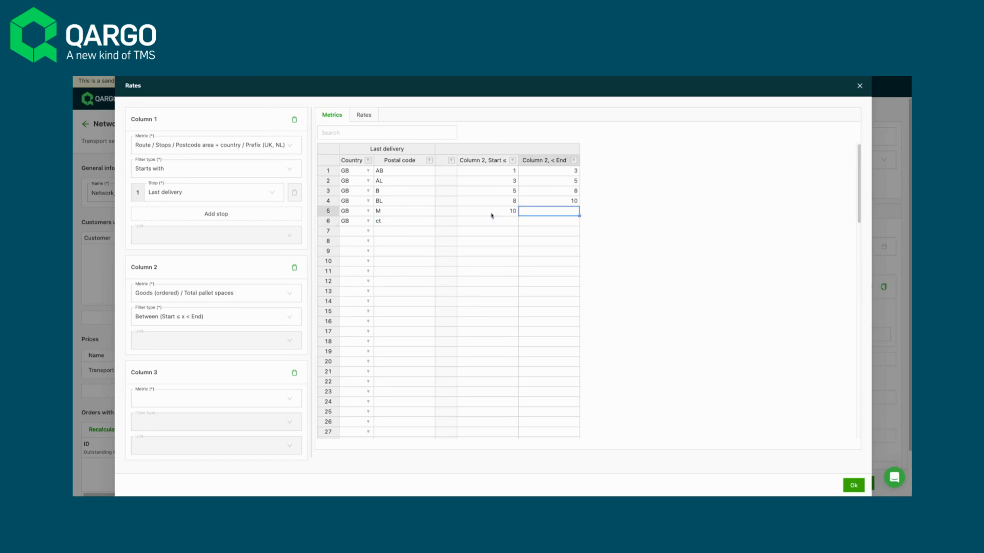
text(15)
Step: Set the GB - AB rates to 500, 600, 700, 800 and 900 across the five pallet-space ranges
click(363, 116)
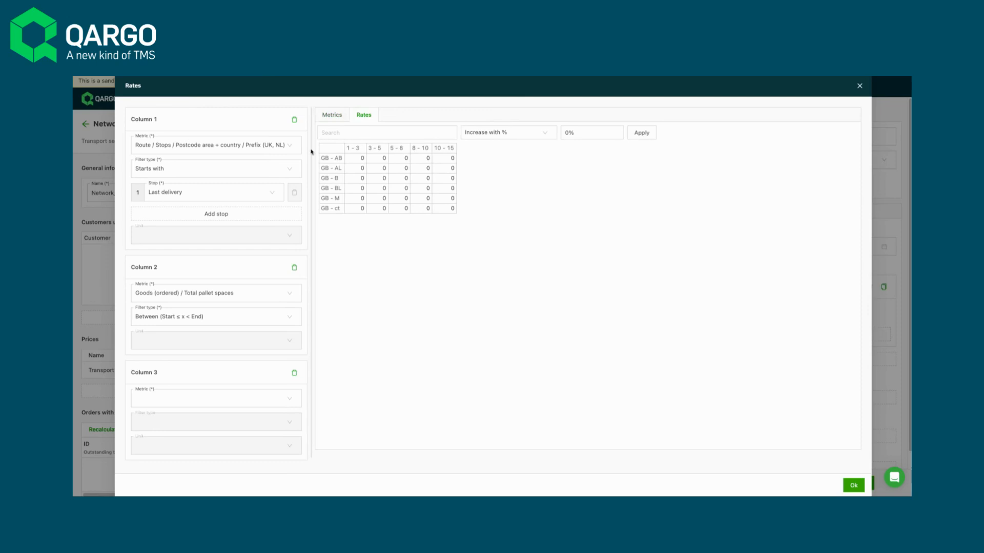
click(357, 161)
text(500)
key(Tab)
text(600)
key(Tab)
text(70)
key(Tab)
text(800)
key(Tab)
text(900)
Step: Fill the rates of all remaining postcode areas with 100 and save the Transport charge
click(352, 171)
text(100)
drag(366, 173, 456, 213)
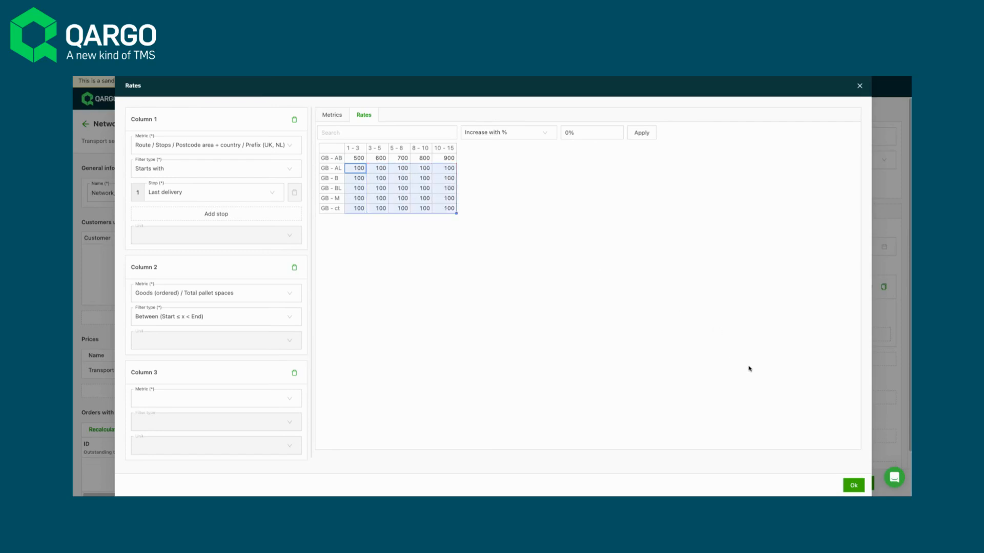
click(852, 487)
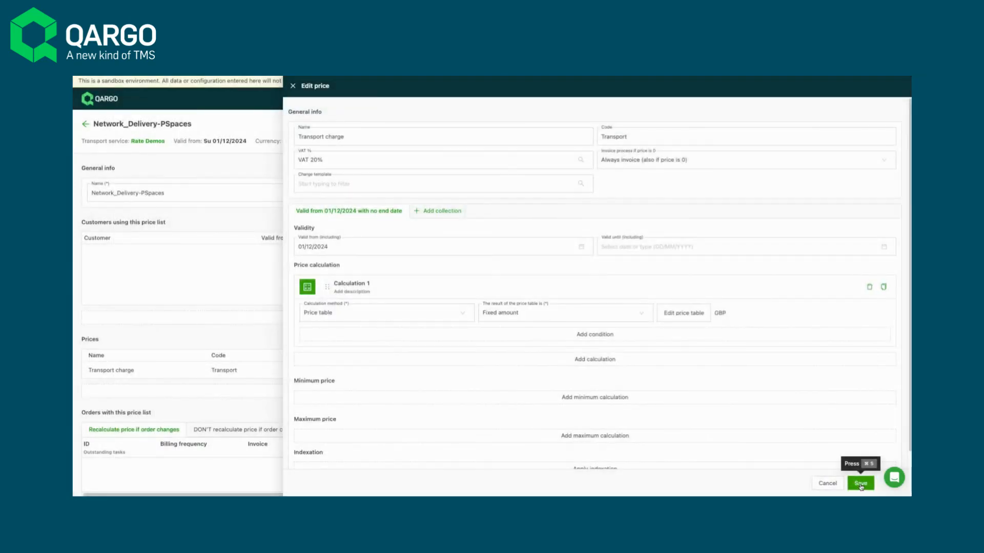
click(861, 484)
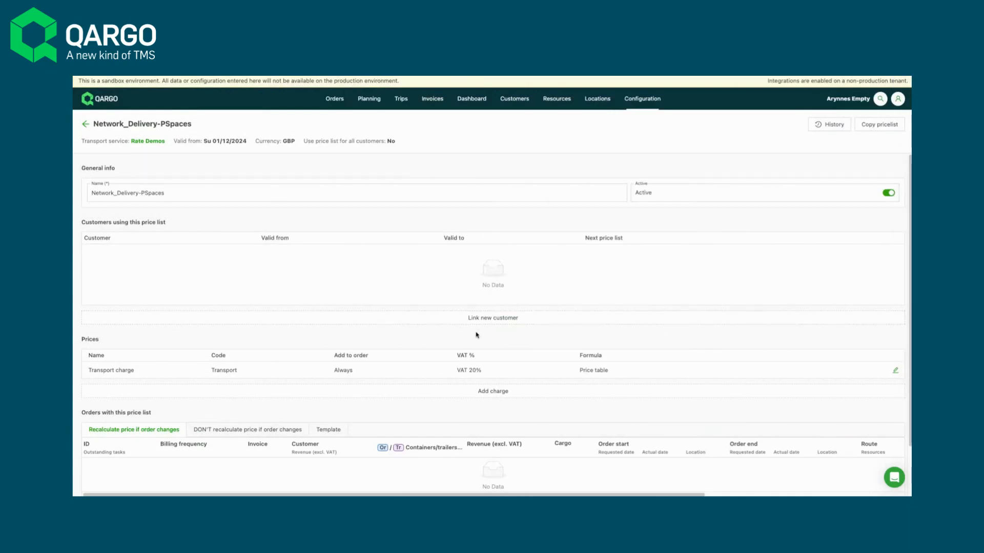
Step: Link the customer Honey Bear to the price list, valid from 01/12/2024
click(503, 318)
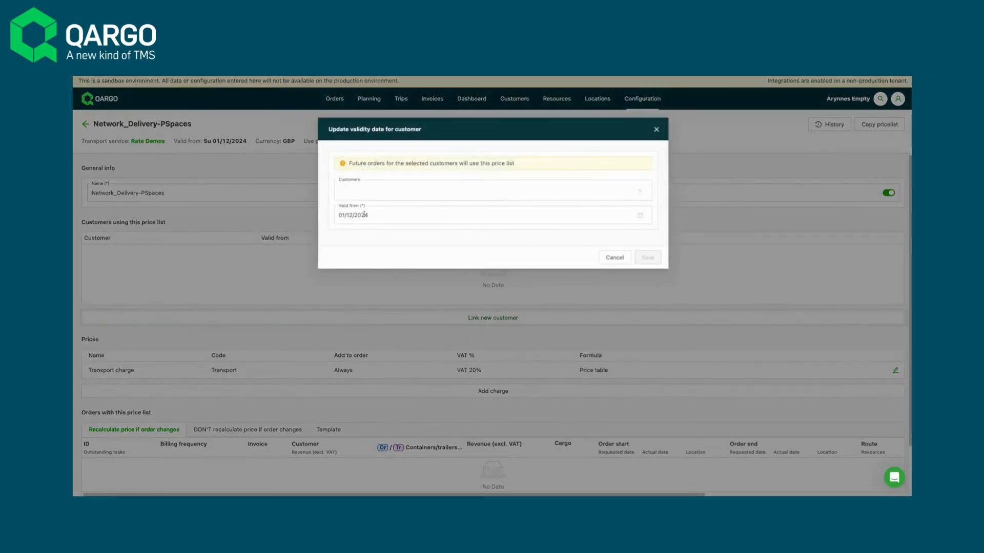
click(384, 193)
click(384, 208)
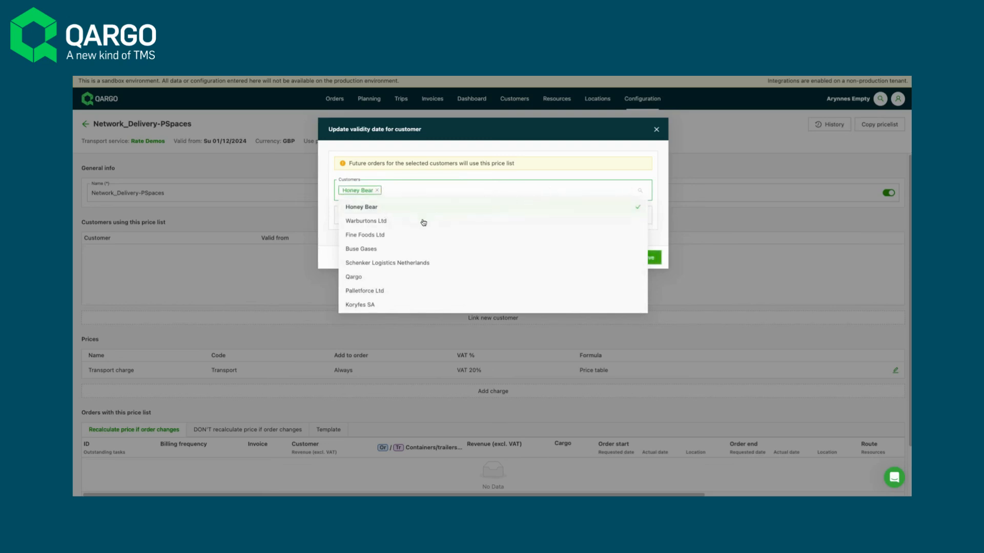
click(658, 225)
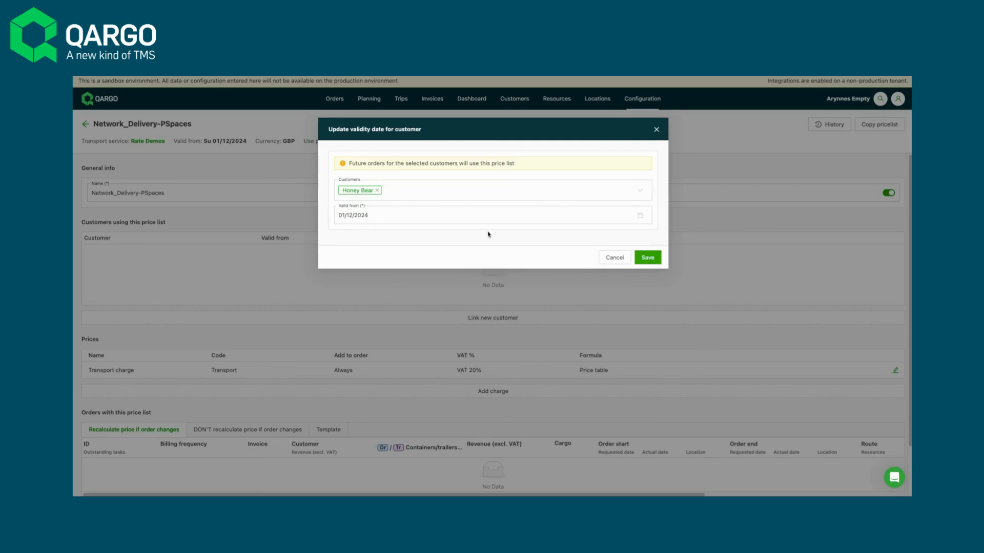
click(653, 262)
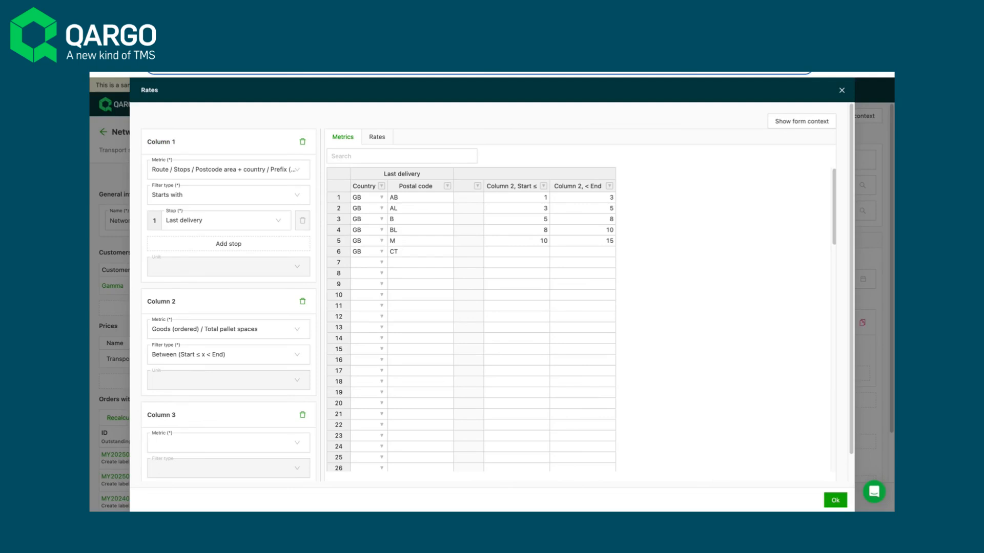
Step: Review the price table's delivery postcode areas, pallet-space ranges and rates
click(386, 176)
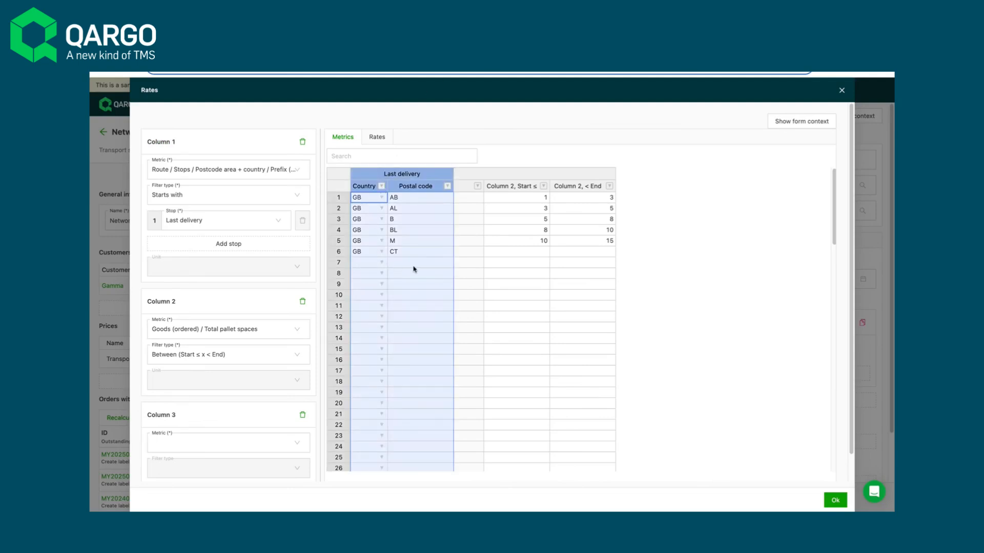
click(505, 177)
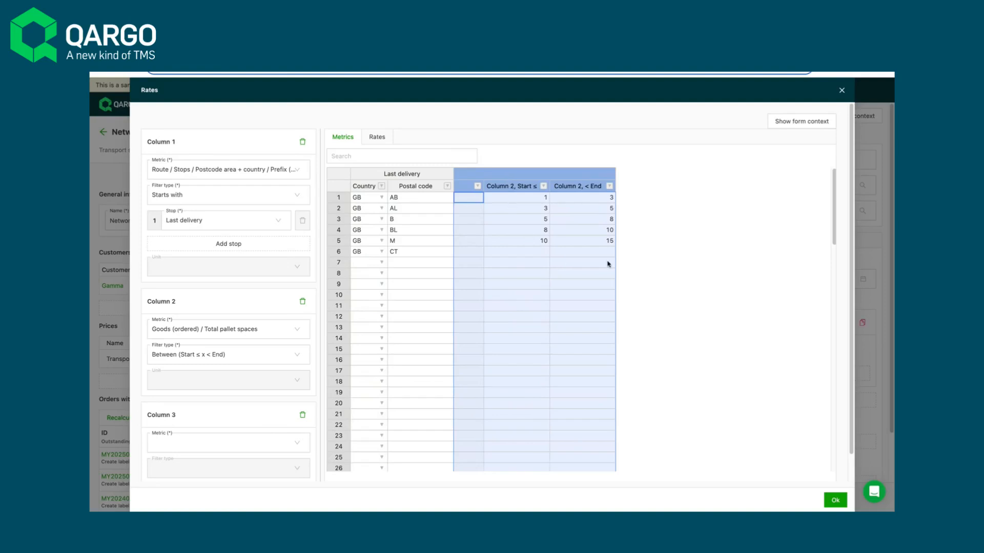
click(377, 137)
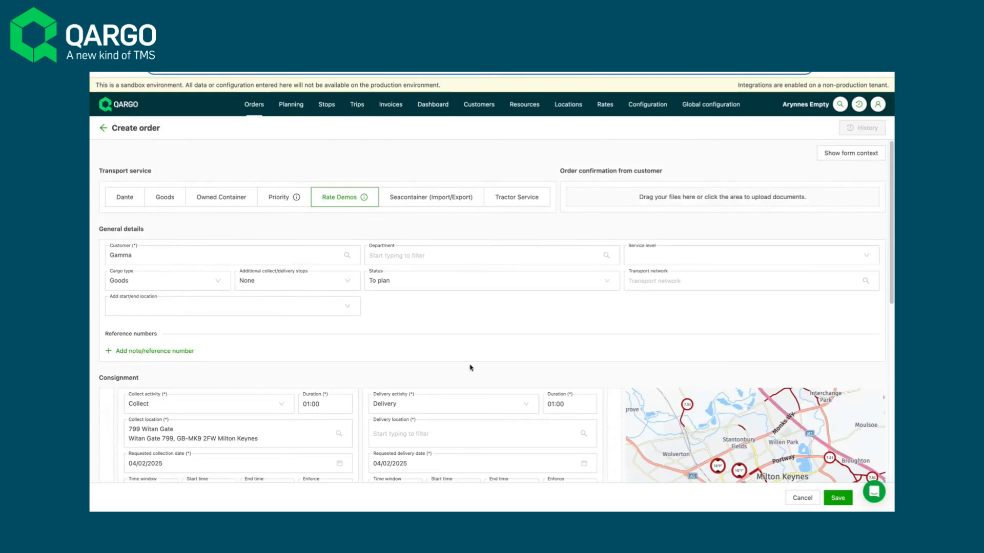
Step: Set the new order's delivery location to Eastern Docks and its total pallet spaces to 12, and save the order
scroll(469, 366, down, 1)
click(463, 385)
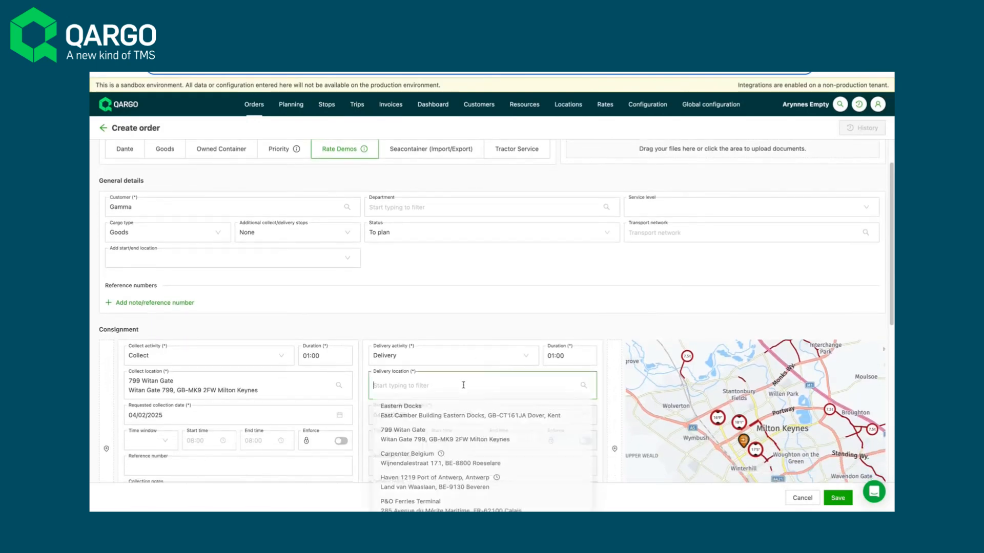
click(501, 232)
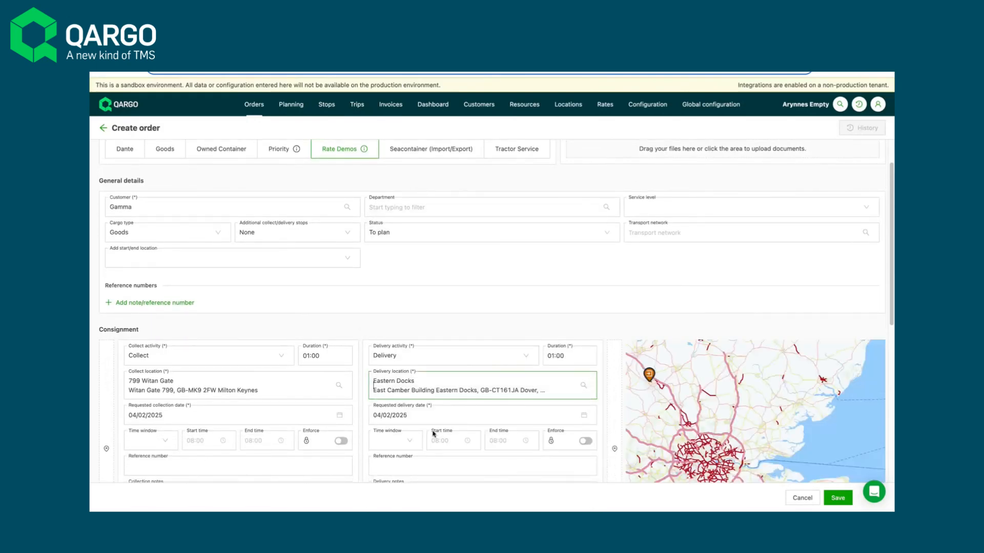
scroll(432, 435, down, 10)
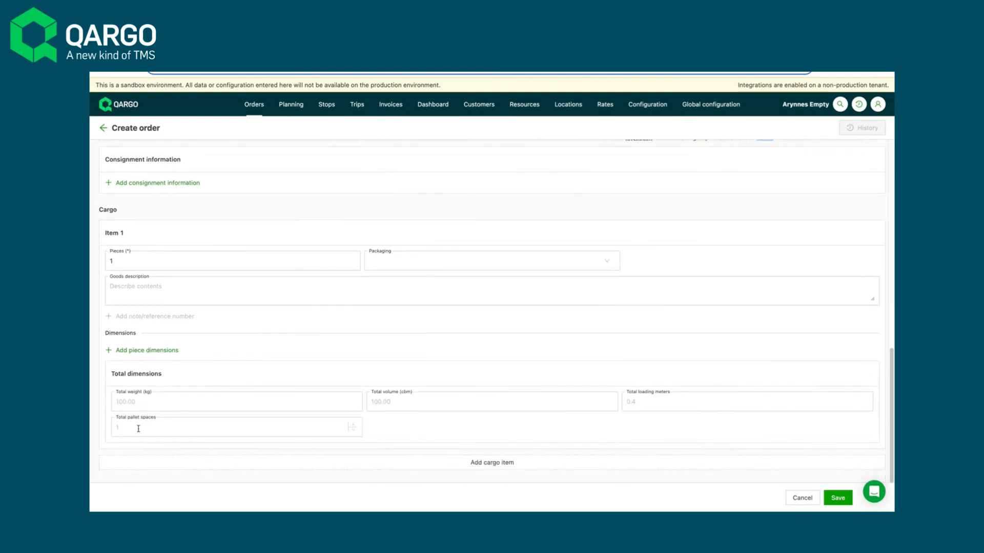
click(133, 429)
text(12)
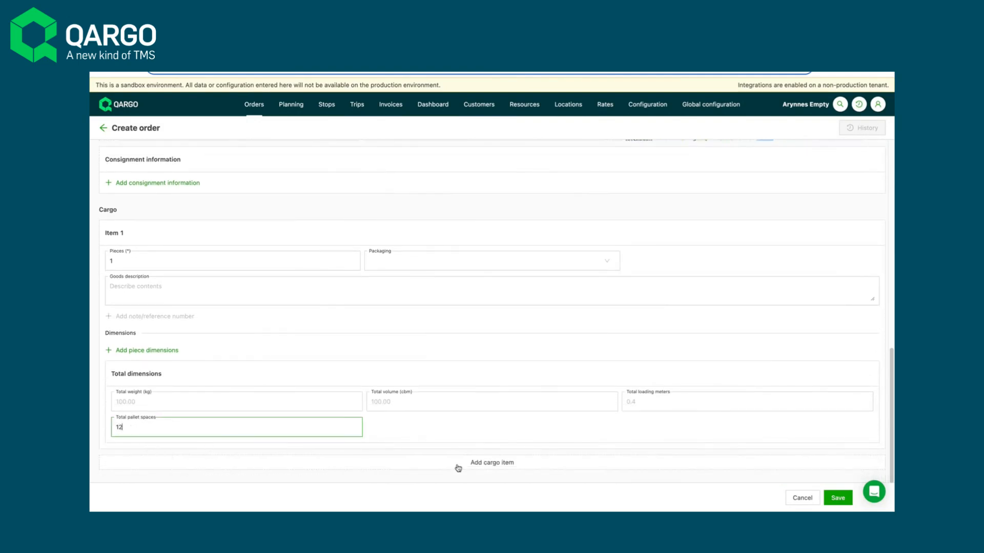
click(838, 498)
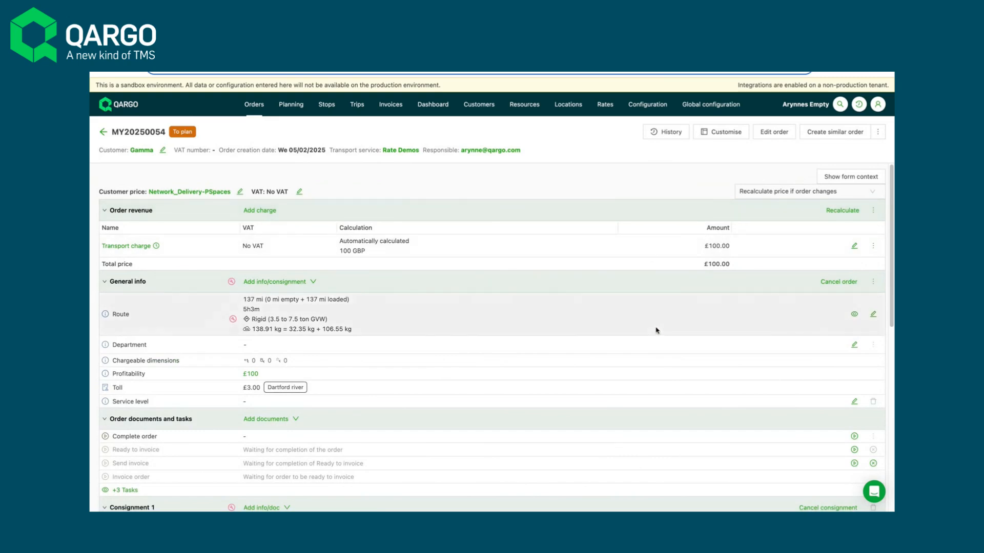
Step: Change the consignment's delivery location to St Albans City Football Club, save it, and check the order's recalculated transport charge
scroll(655, 330, down, 5)
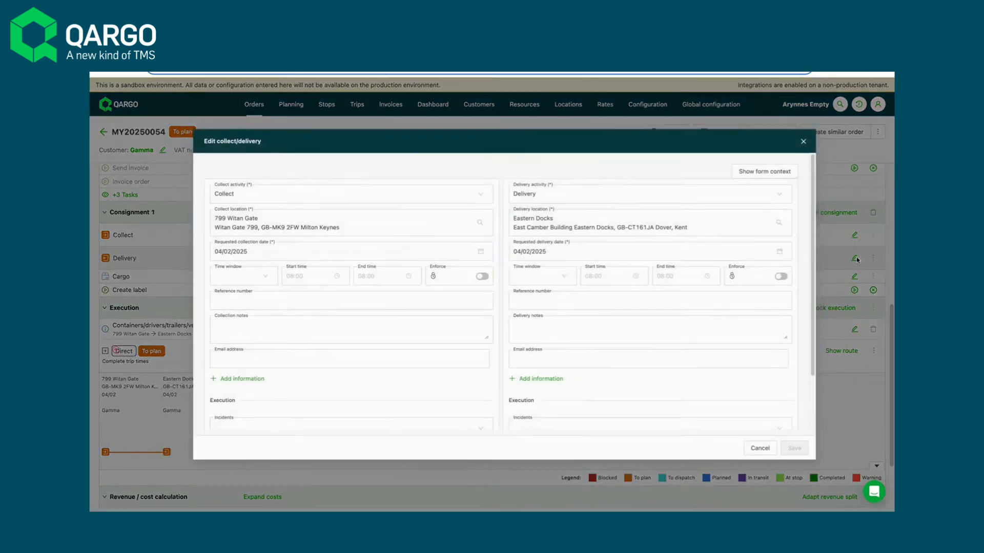
click(854, 258)
click(617, 217)
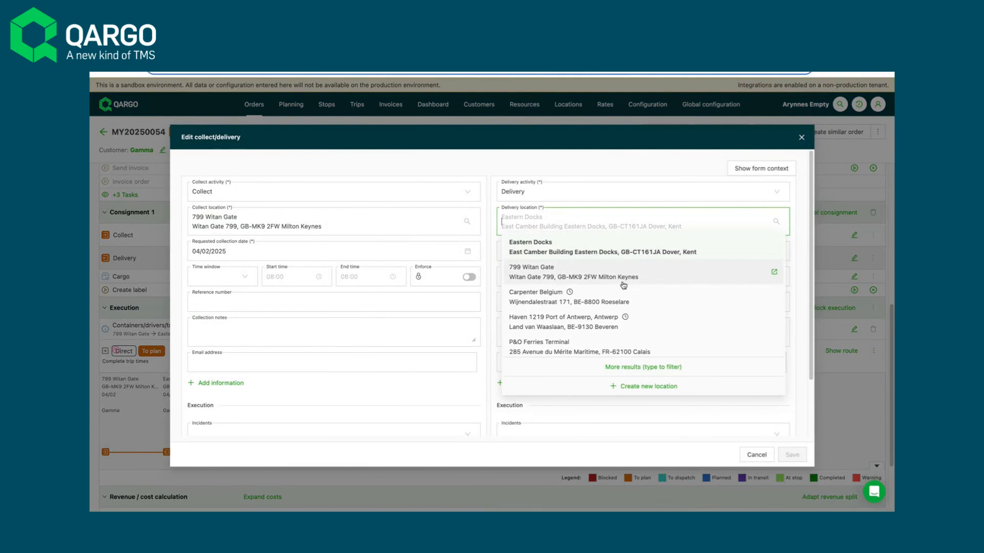
text(st al)
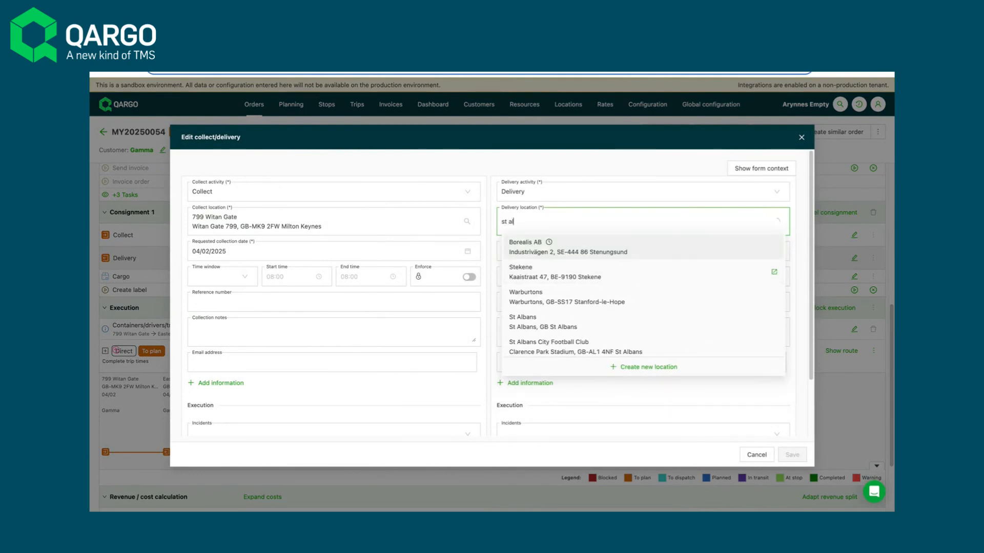
click(624, 273)
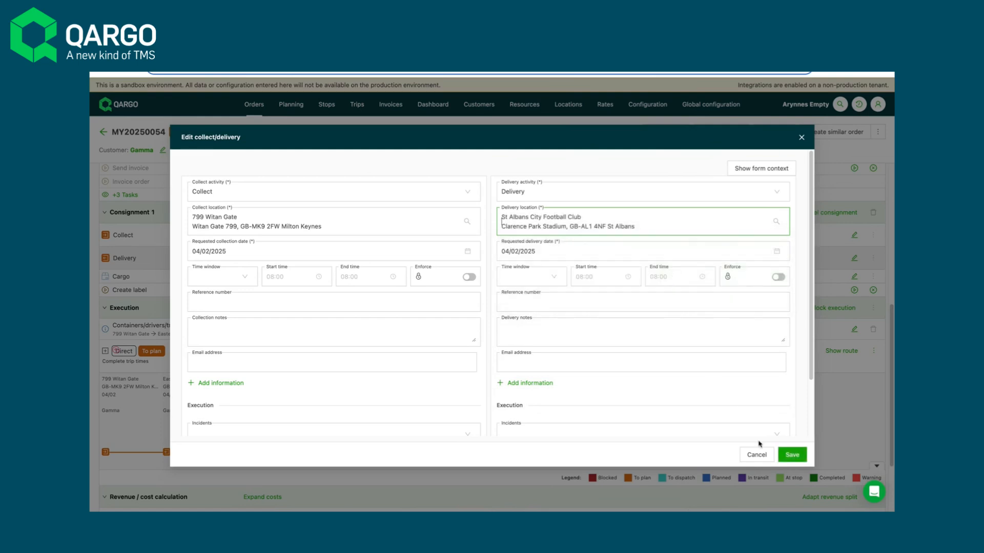
click(792, 456)
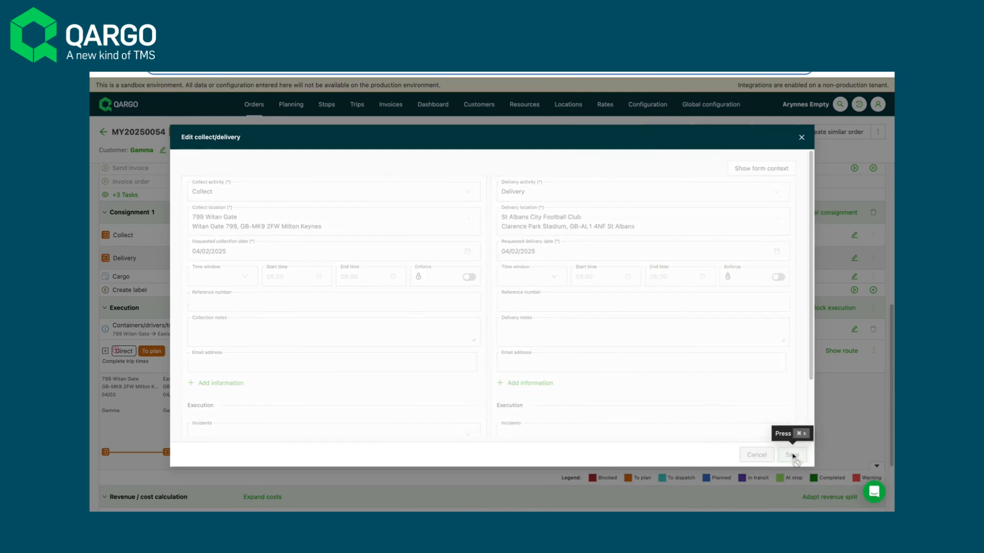
scroll(490, 290, up, 6)
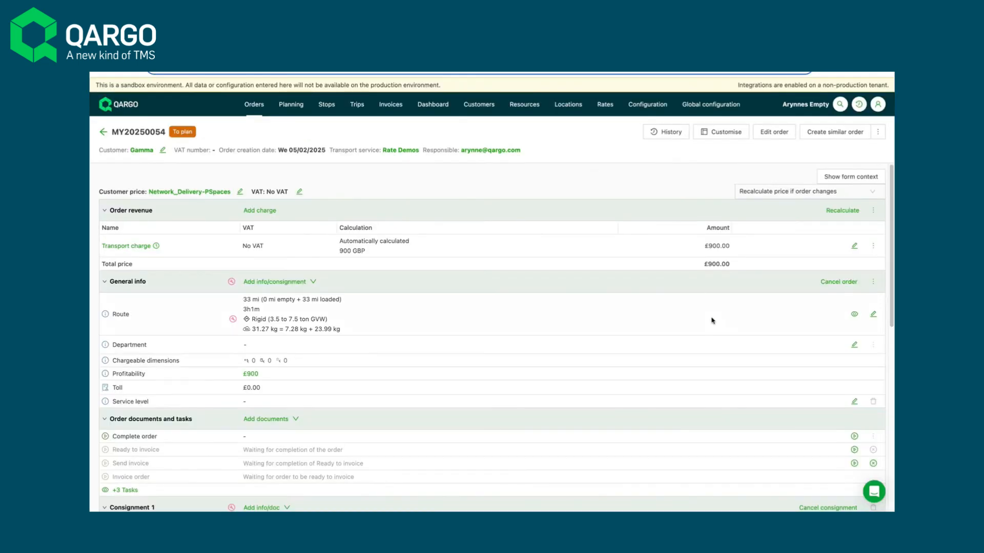
Step: Set the cargo's total pallet spaces to 2, save the goods, and check the recalculated transport charge against the consignment details
scroll(711, 321, down, 3)
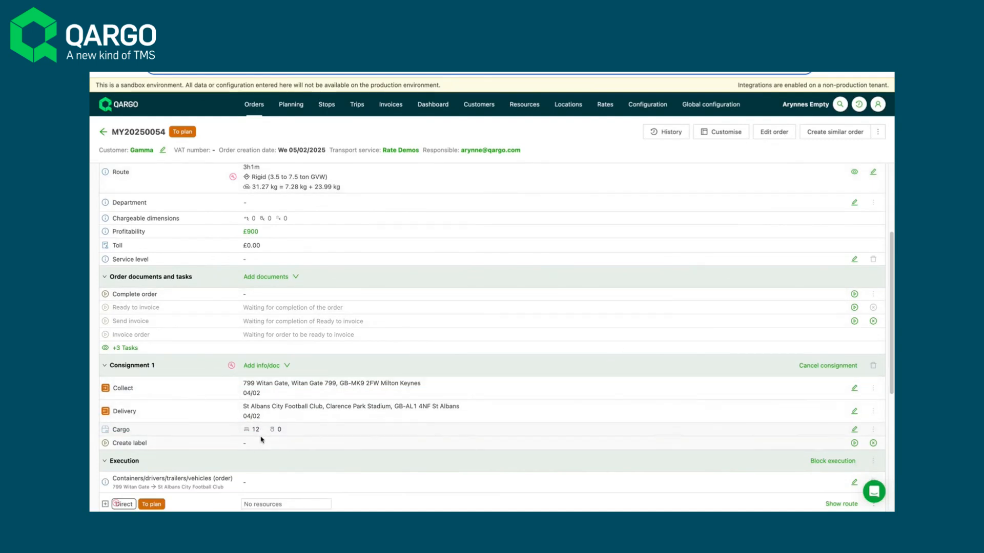
click(855, 430)
scroll(430, 412, down, 2)
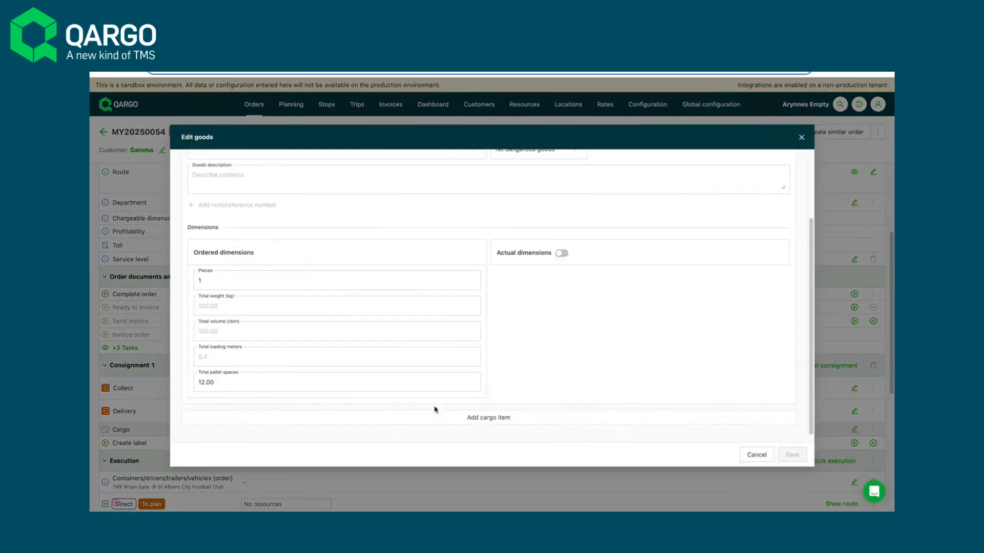
drag(216, 387, 187, 384)
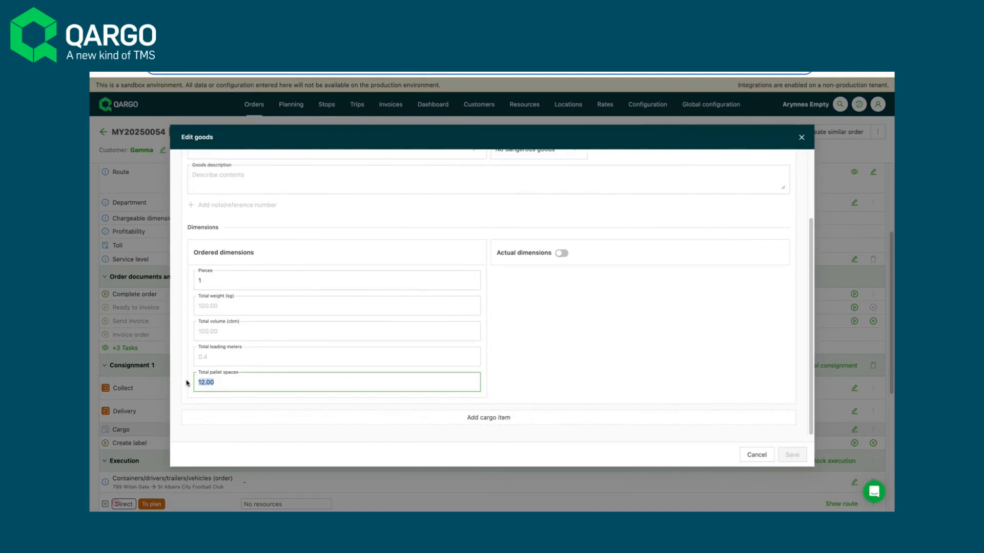
text(2)
click(806, 458)
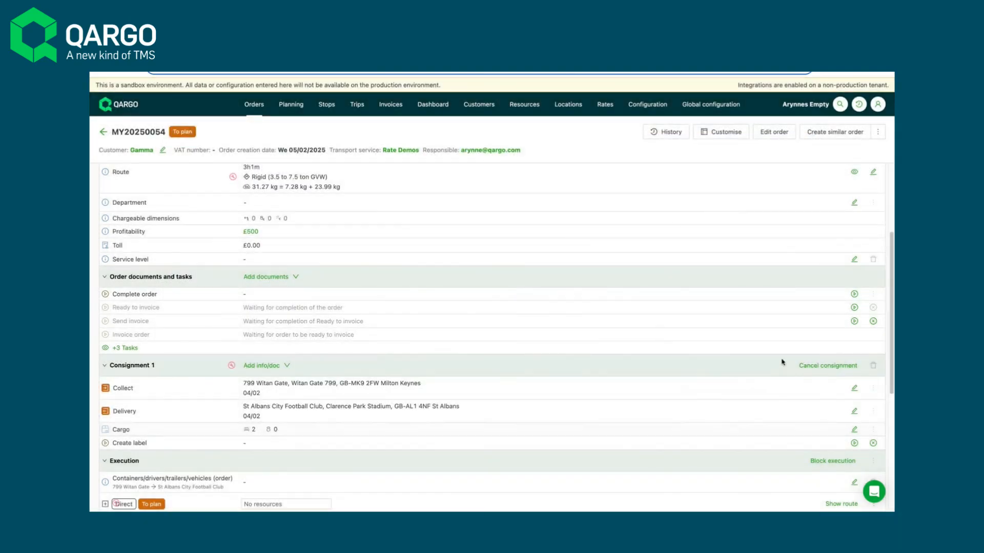
scroll(781, 361, up, 3)
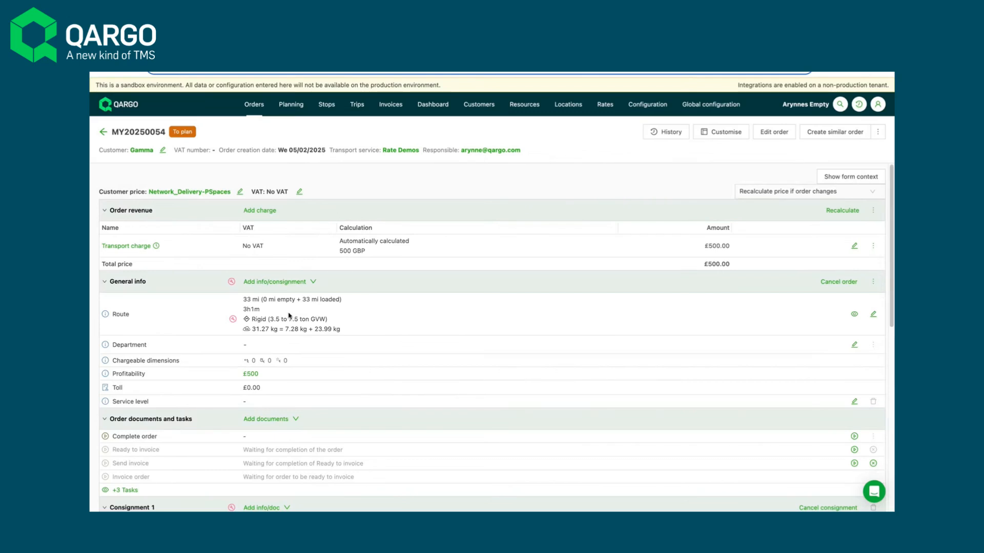
scroll(274, 372, down, 5)
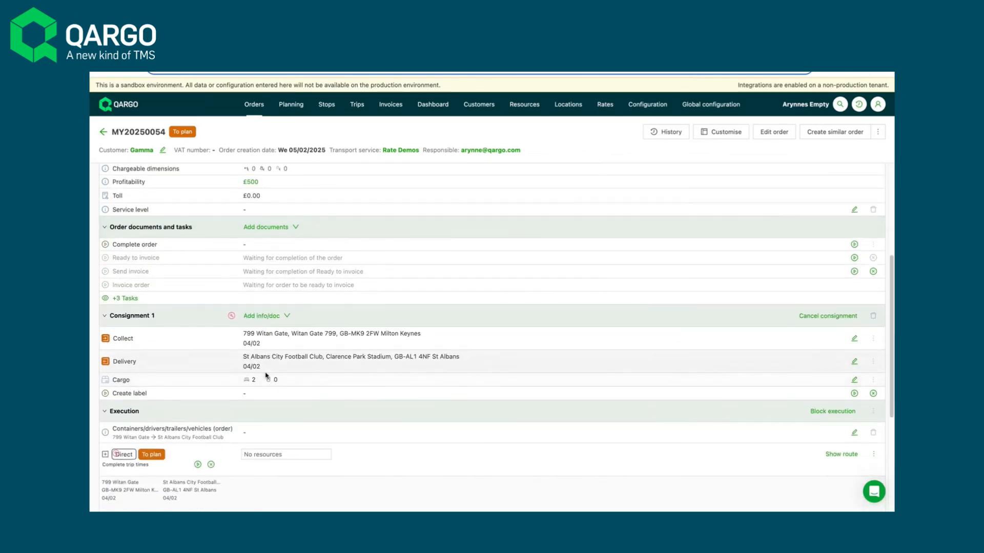